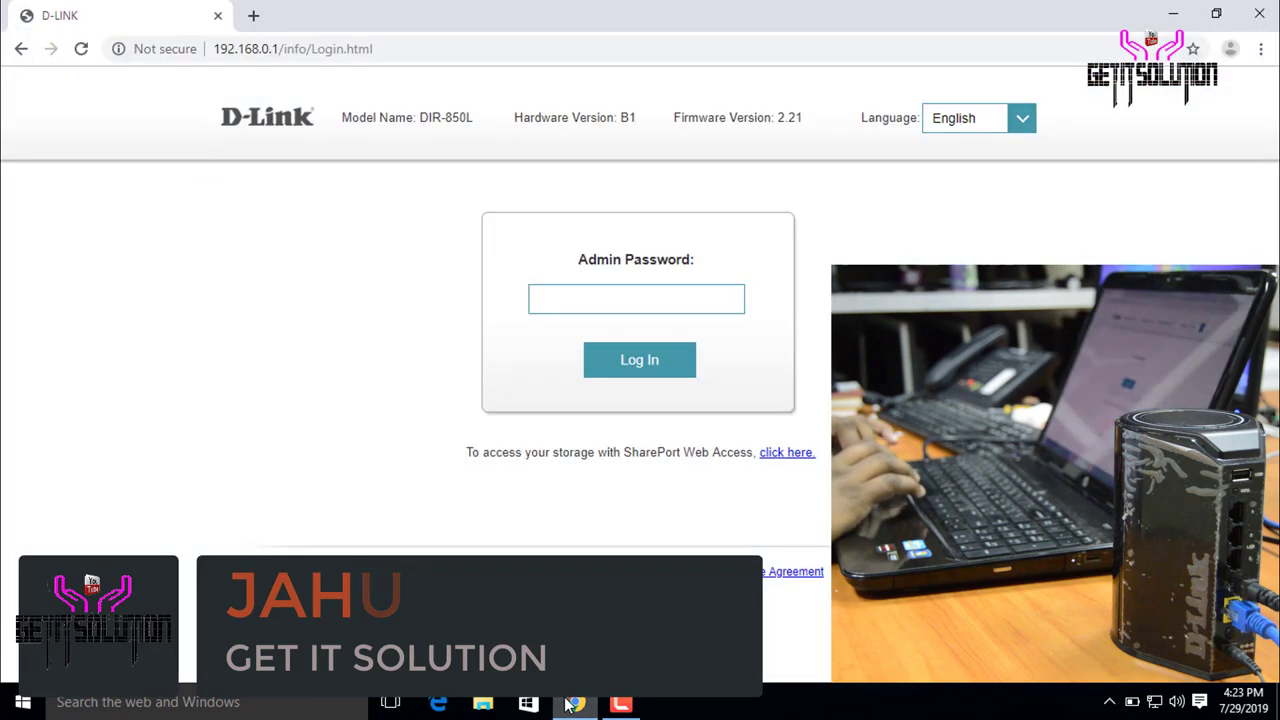
# - Open a new browser tab and launch Command Prompt as administrator
pyautogui.click(249, 20)
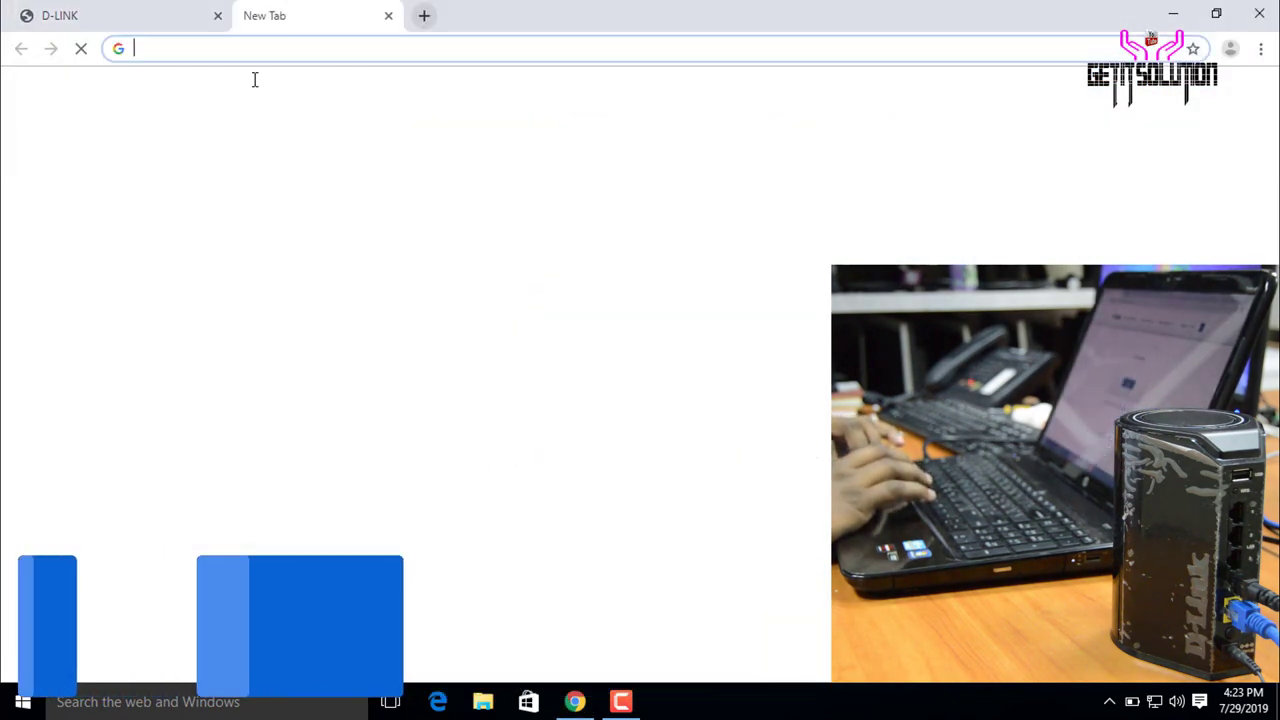
pyautogui.press('super')
pyautogui.write('cmd')
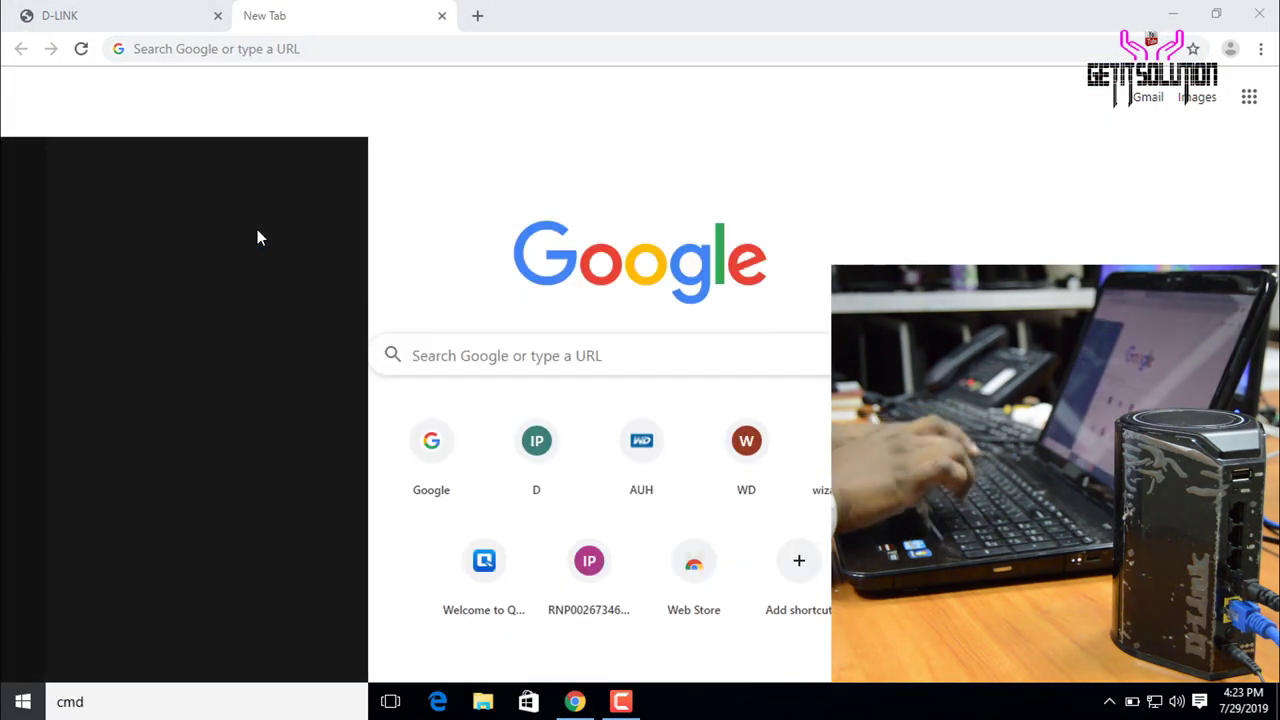
pyautogui.hotkey('ctrl', 'shift', 'Return')
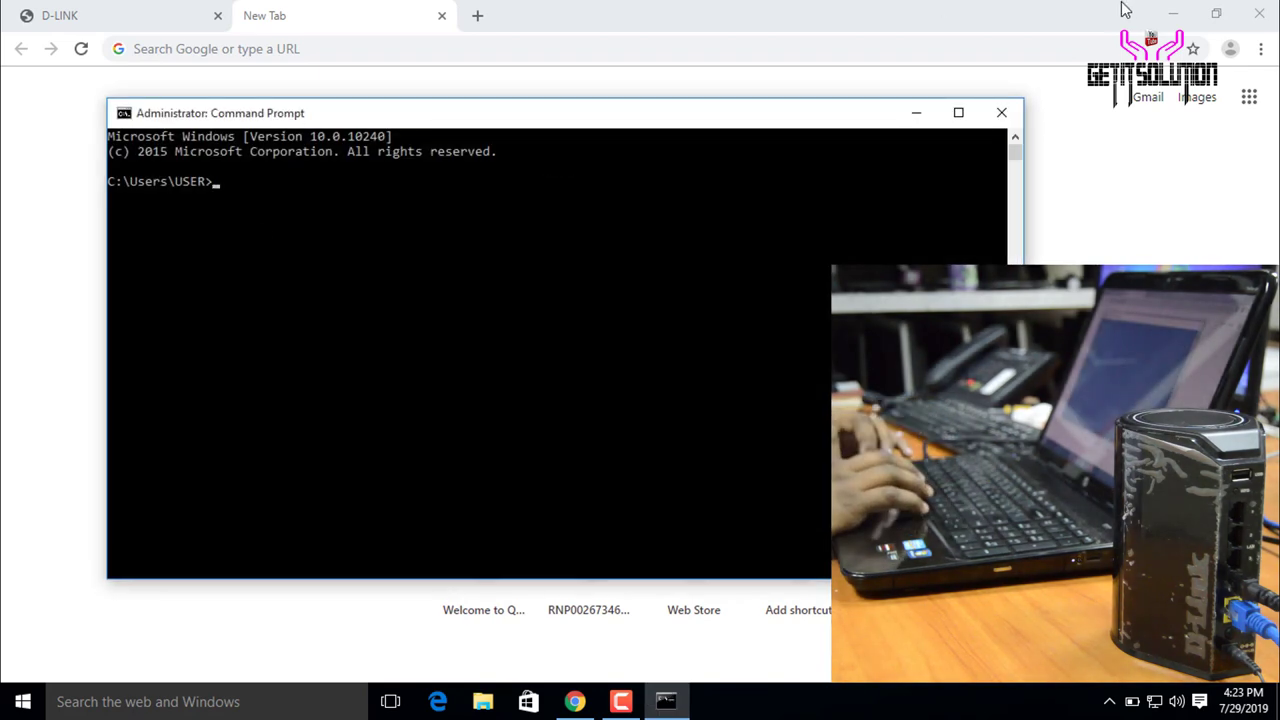
pyautogui.press('super+d')
pyautogui.press('super')
pyautogui.write('cmd')
pyautogui.hotkey('ctrl', 'shift', 'Return')
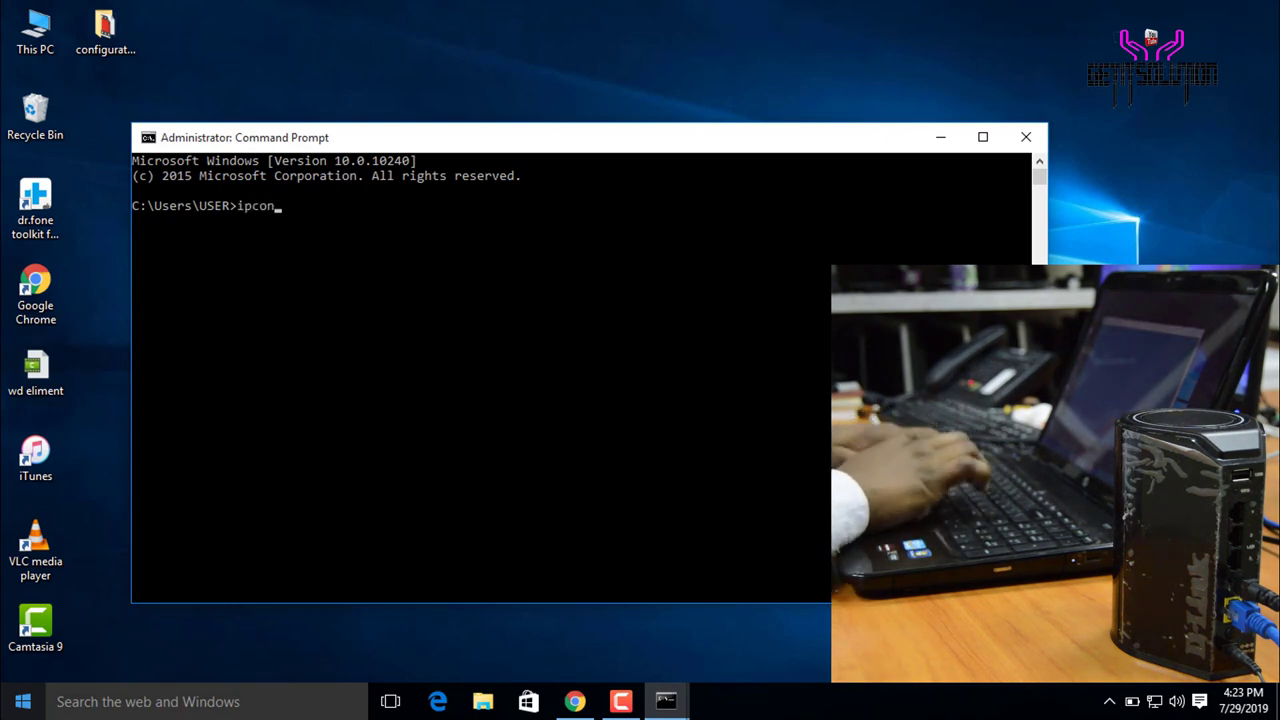
# - Run ipconfig and copy the Wi-Fi default gateway 192.168.0.1, then return to Chrome
pyautogui.write('ipconfig')
pyautogui.press('Return')
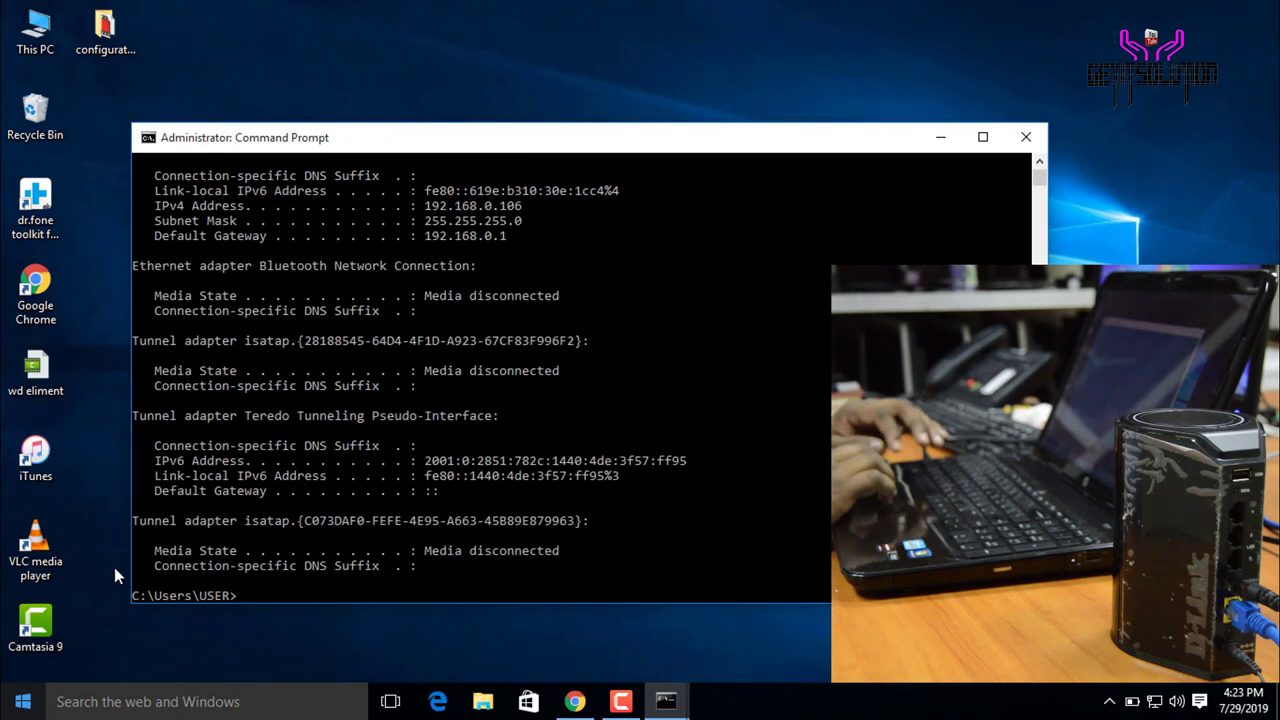
pyautogui.click(1039, 166)
pyautogui.click(1039, 166)
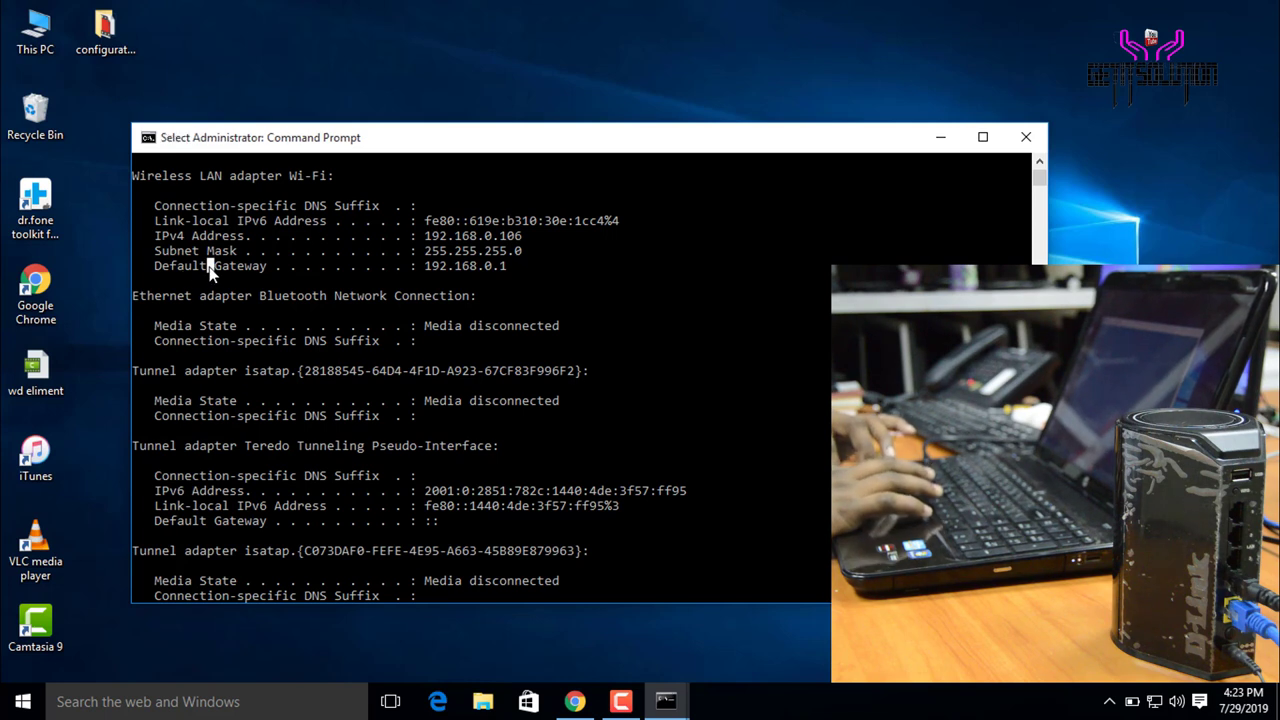
pyautogui.rightClick(502, 269)
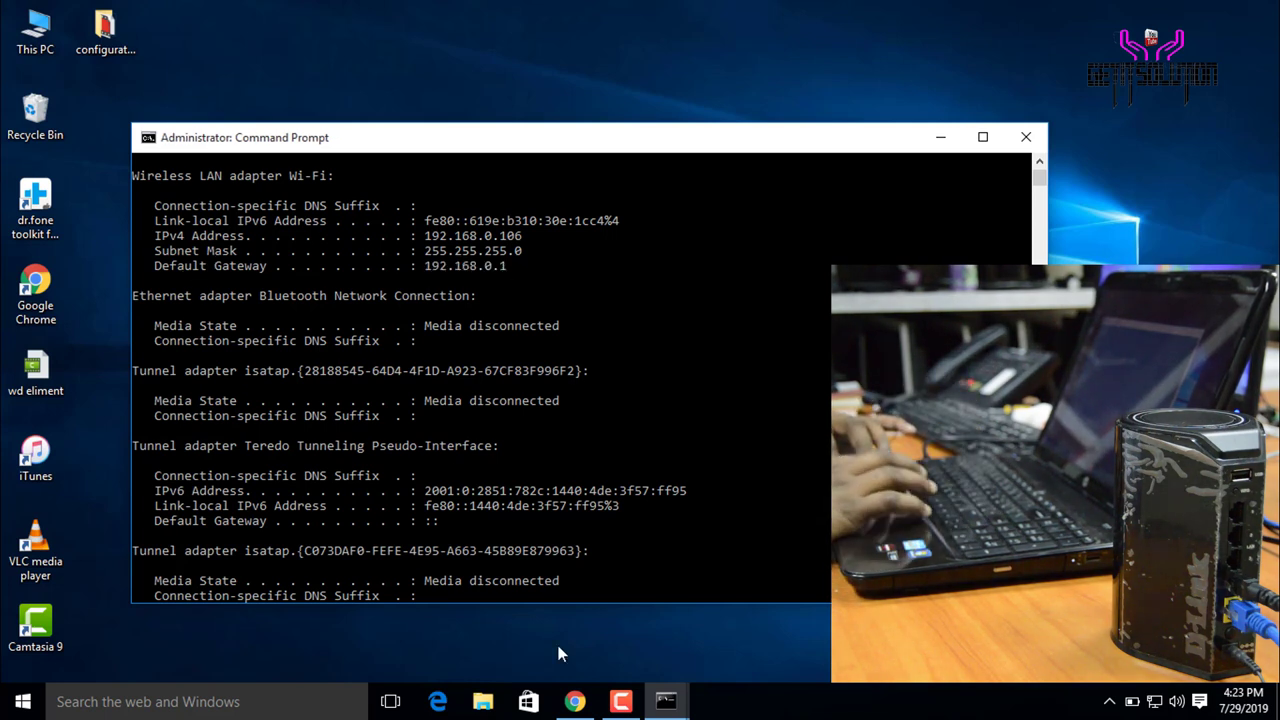
pyautogui.click(572, 703)
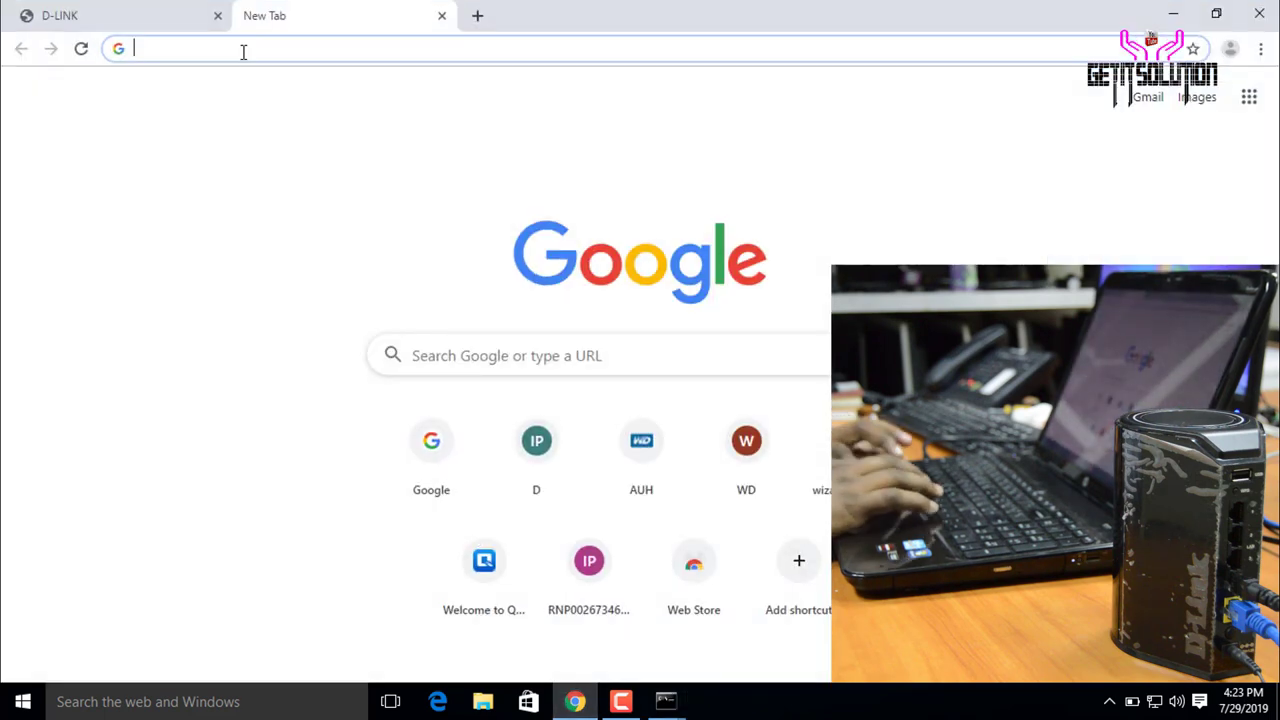
# - Load the router login page at 192.168.0.1 and dismiss the translate offer
pyautogui.write('192.168.0.1')
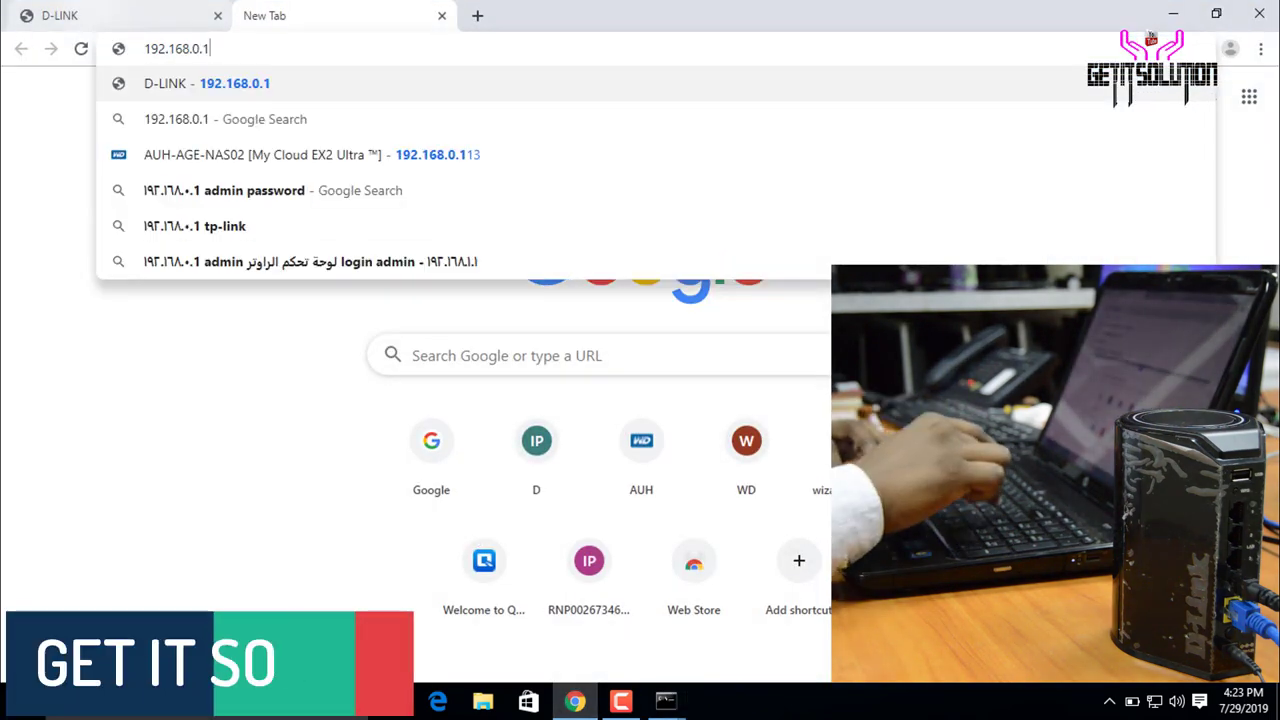
pyautogui.press('Return')
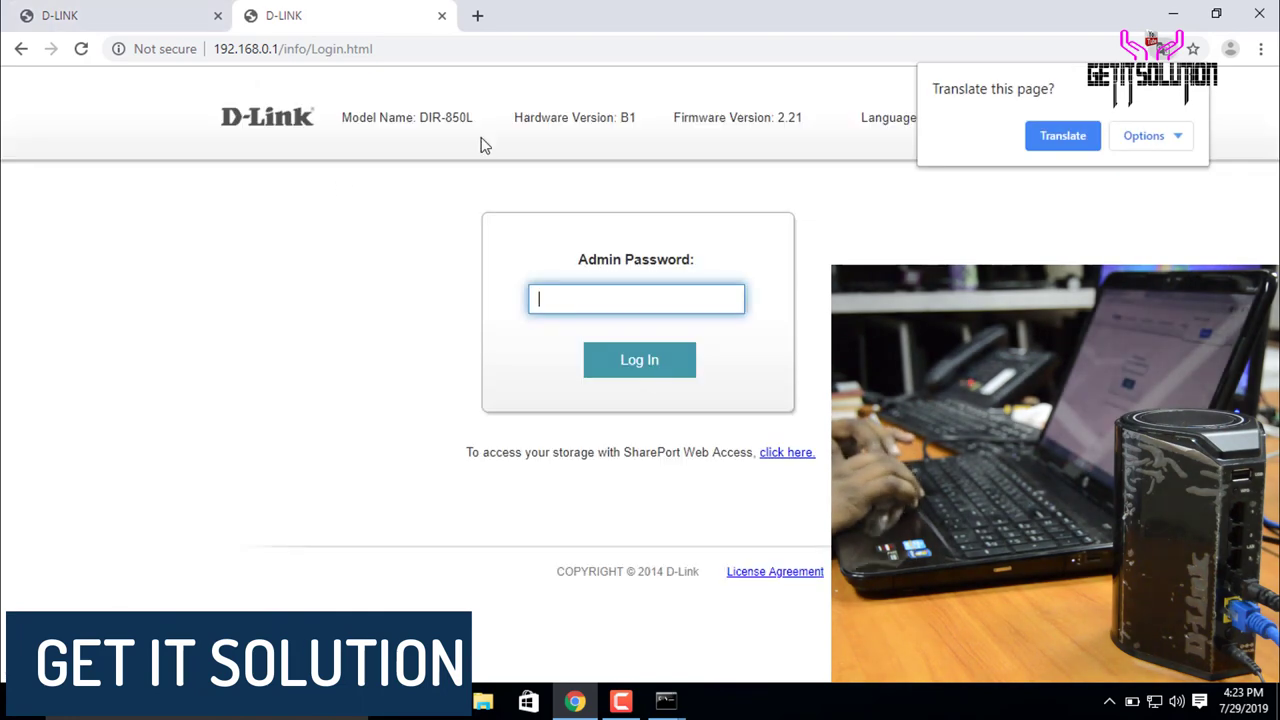
pyautogui.click(1195, 88)
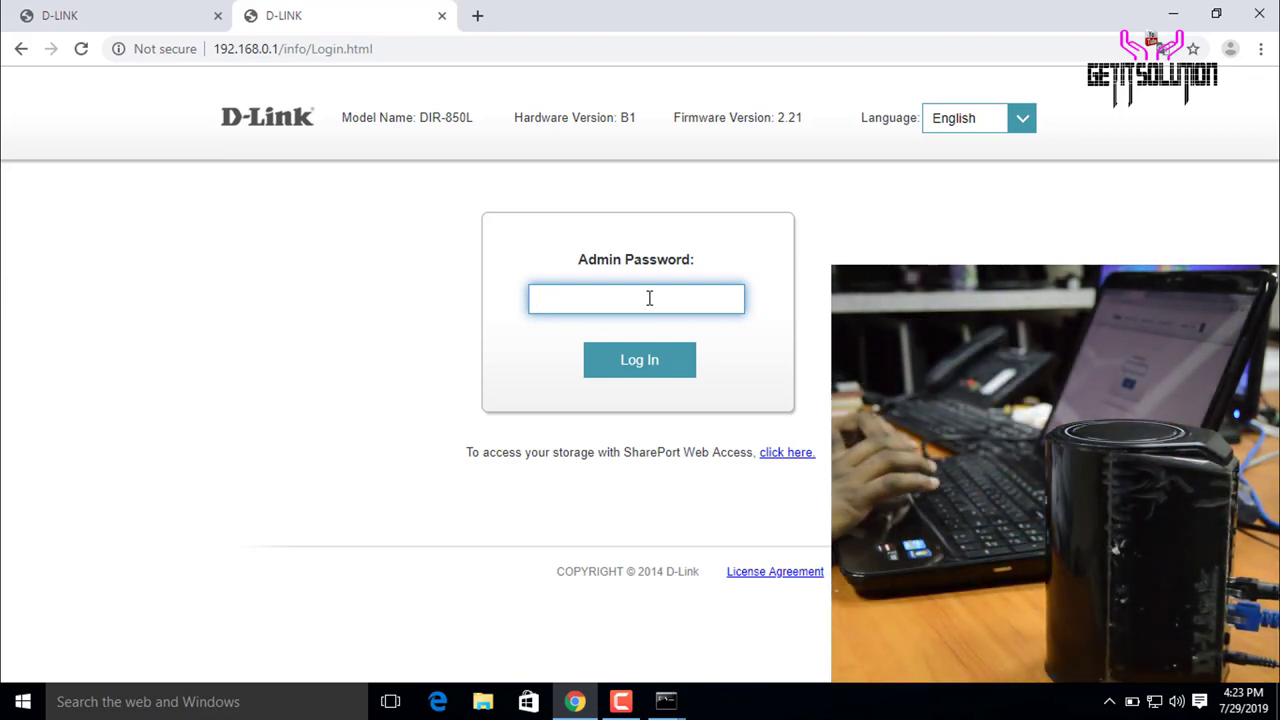
# - Sign in with the admin password, retrying after the Invalid password alerts until it succeeds
pyautogui.write('****')
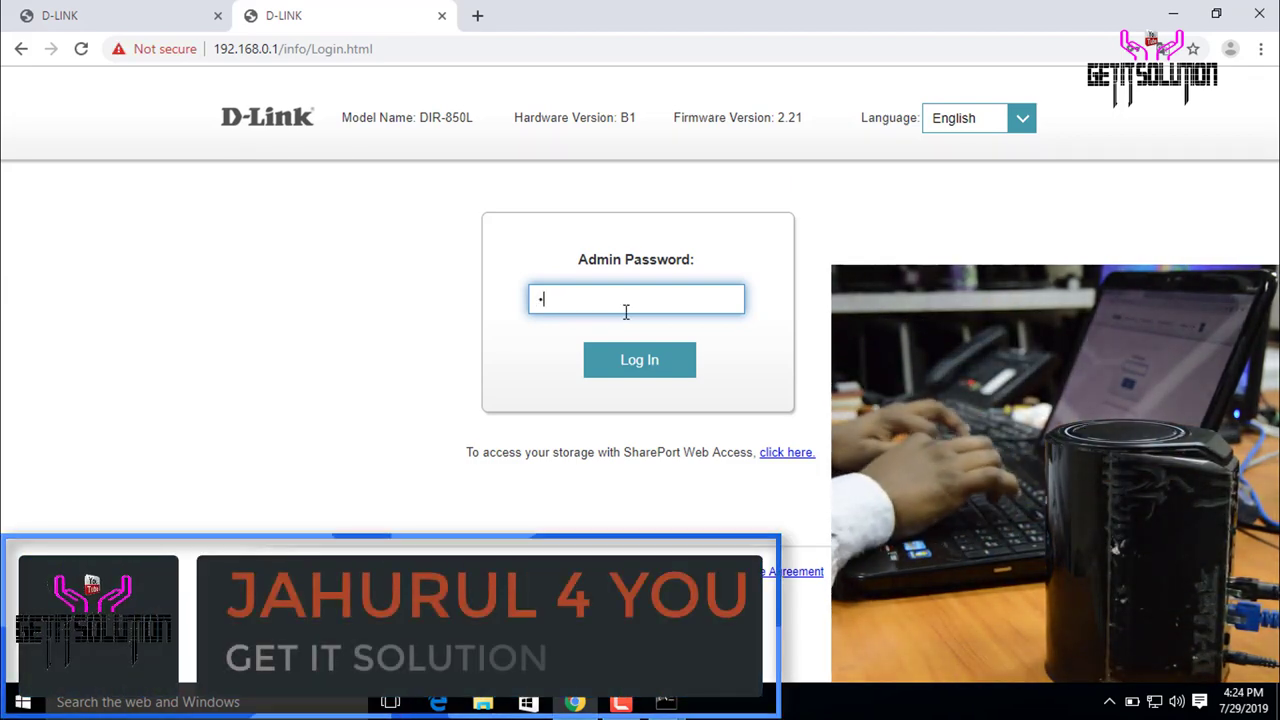
pyautogui.write('*')
pyautogui.press('Return')
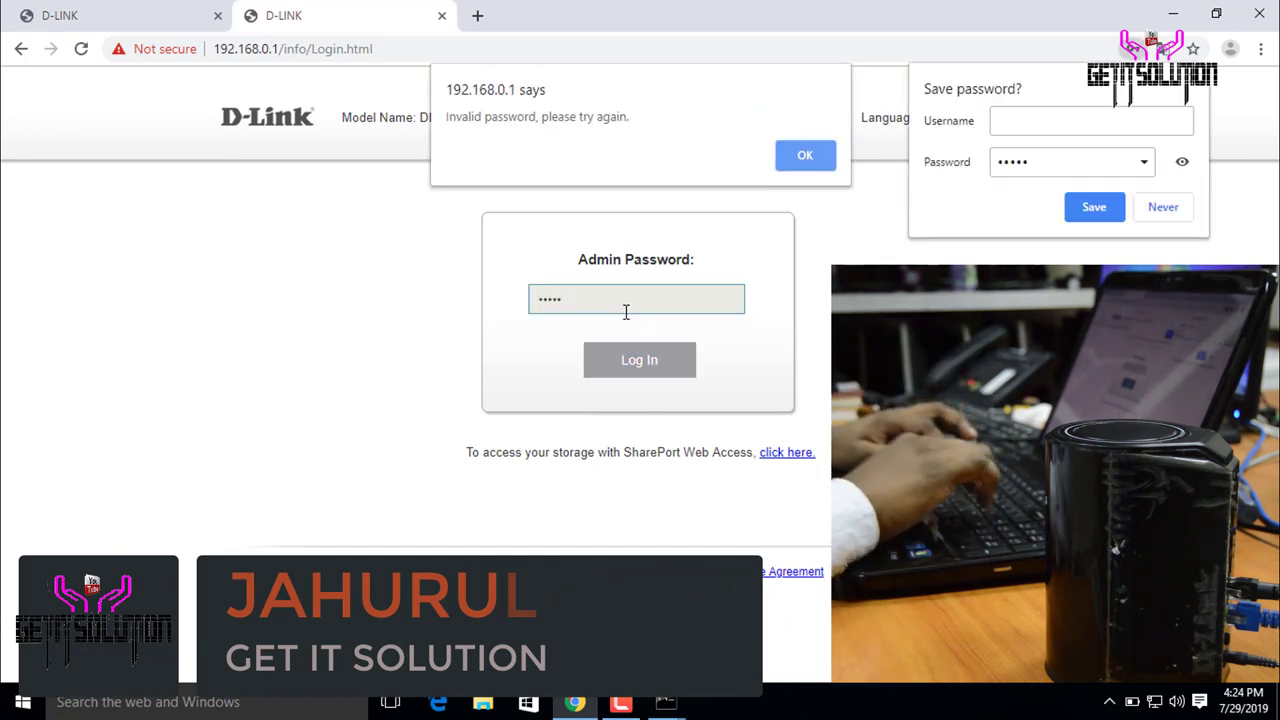
pyautogui.click(805, 155)
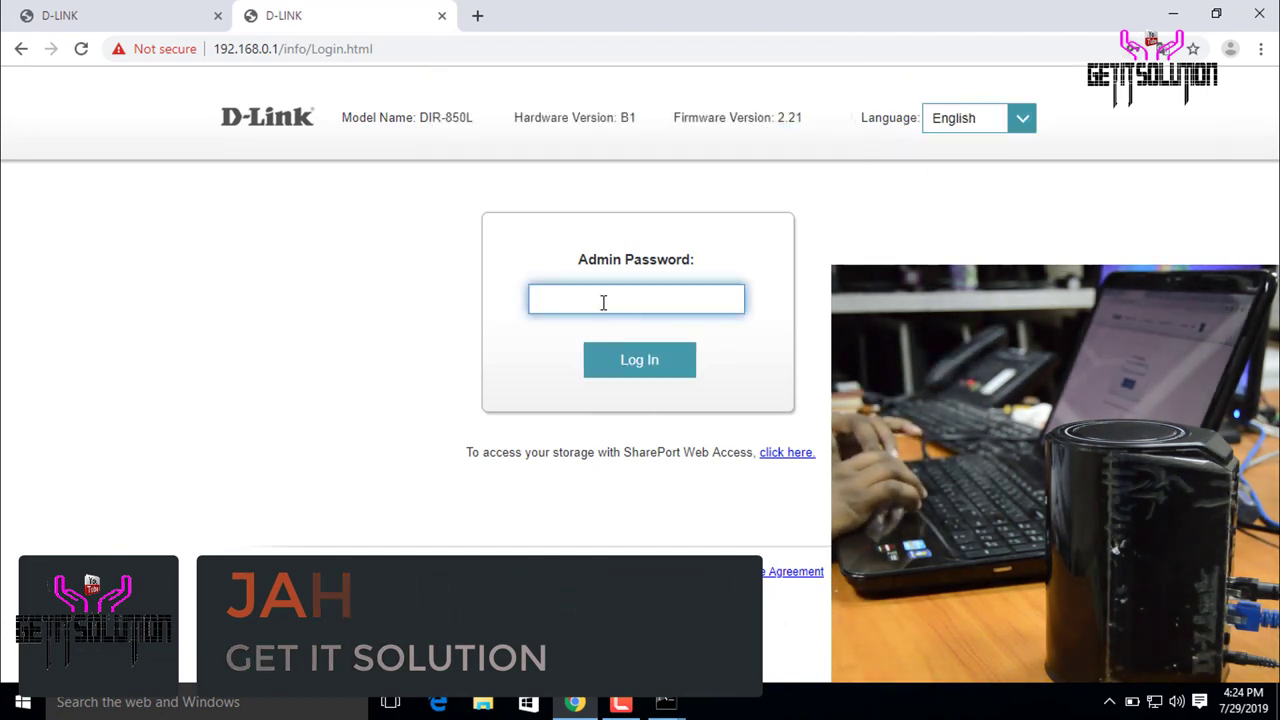
pyautogui.write('*******')
pyautogui.press('Return')
pyautogui.click(812, 160)
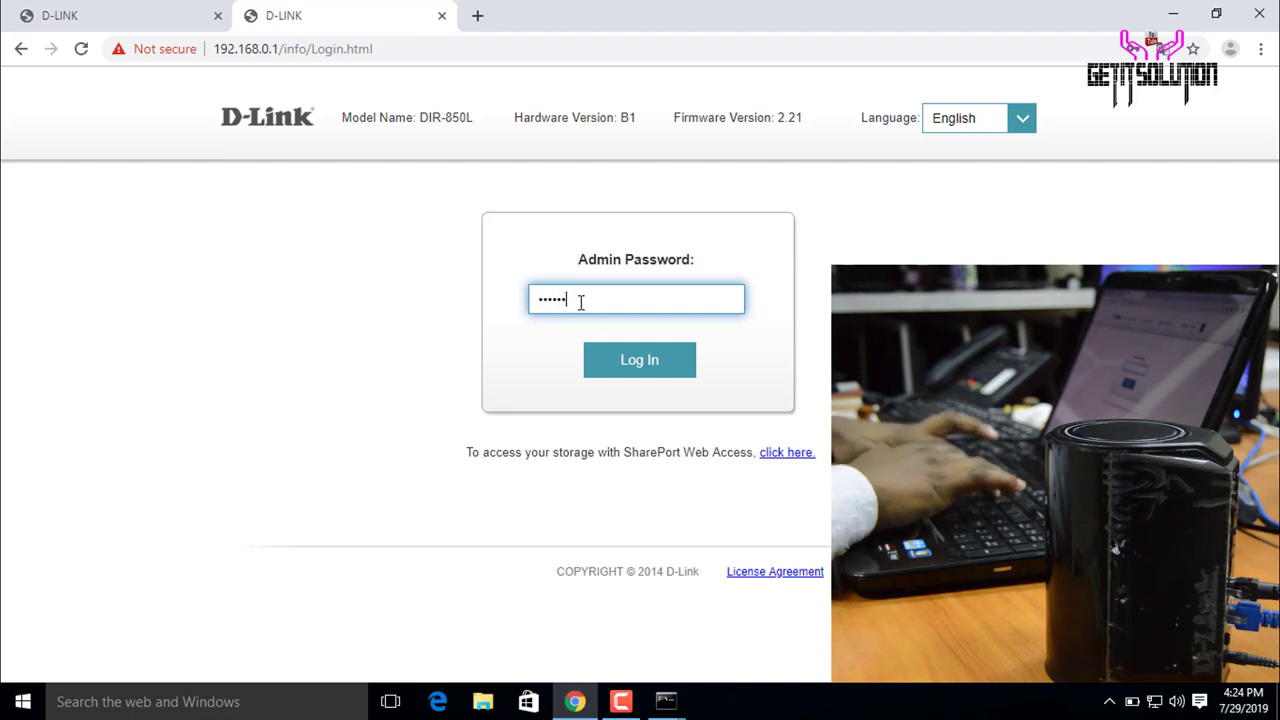
pyautogui.press('Return')
pyautogui.press('Return')
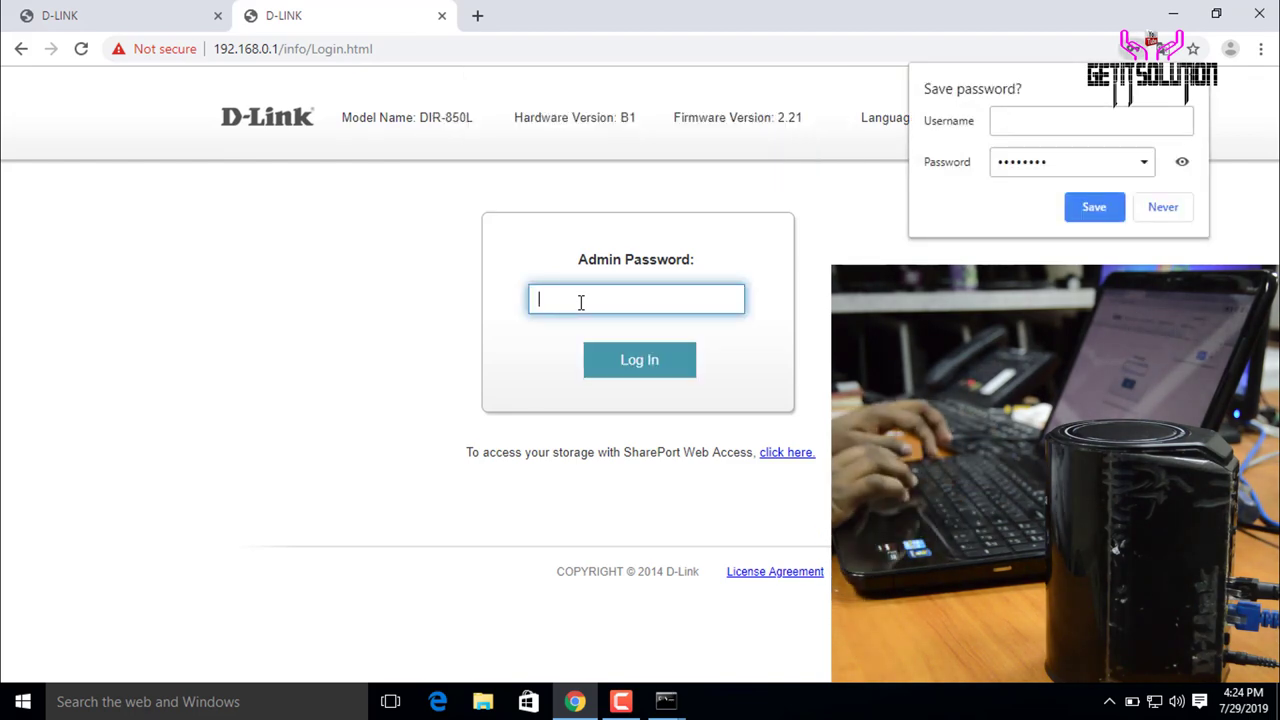
pyautogui.press('Escape')
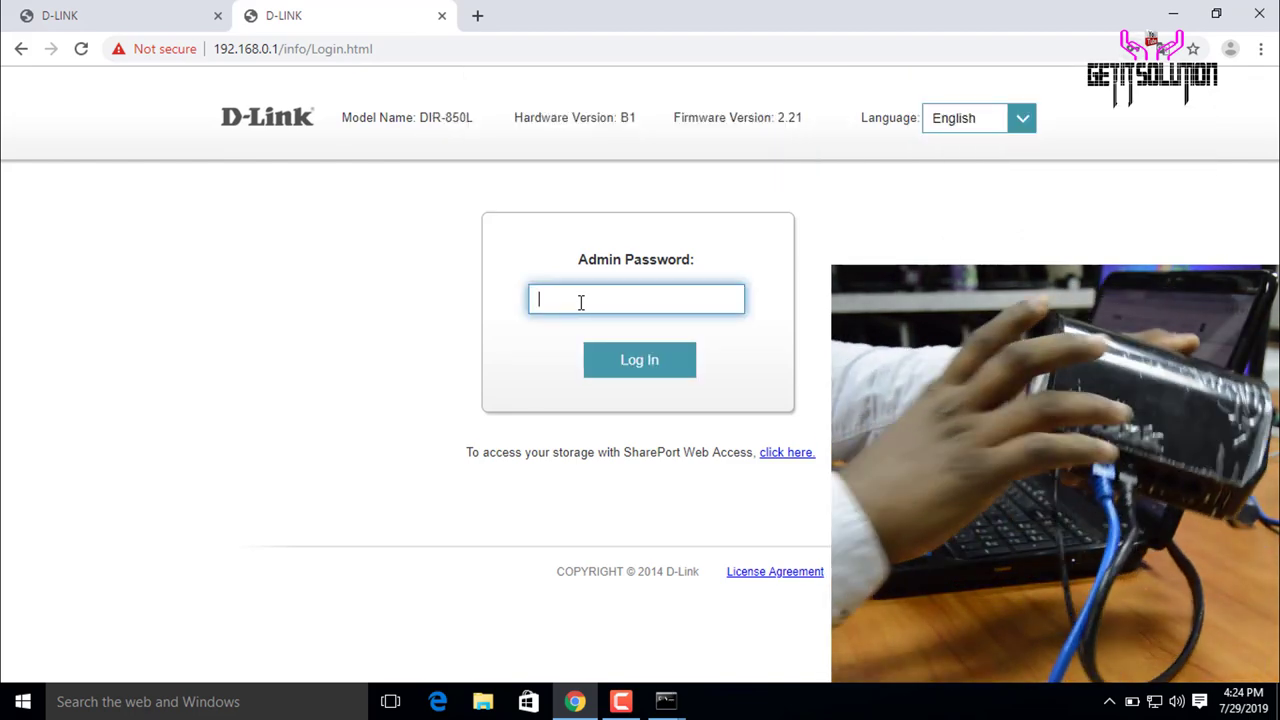
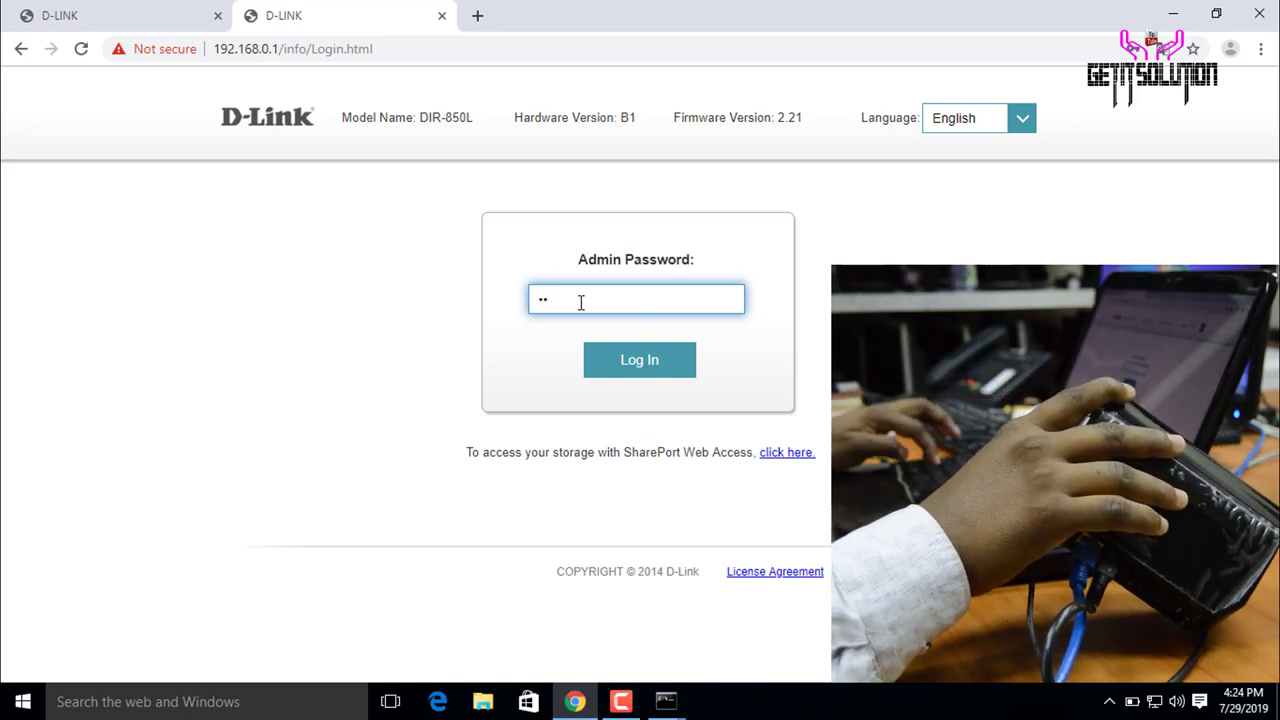
pyautogui.press('Return')
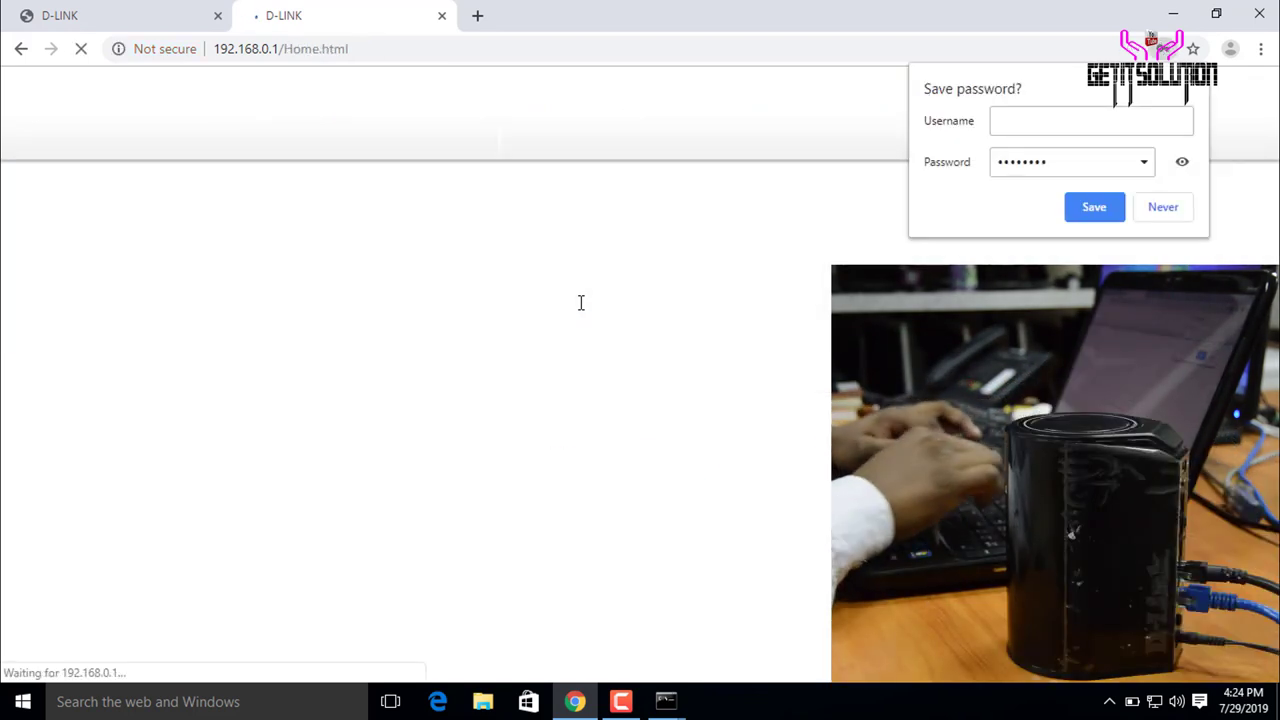
# - Save the admin password in Chrome's Save password bubble
pyautogui.click(1094, 207)
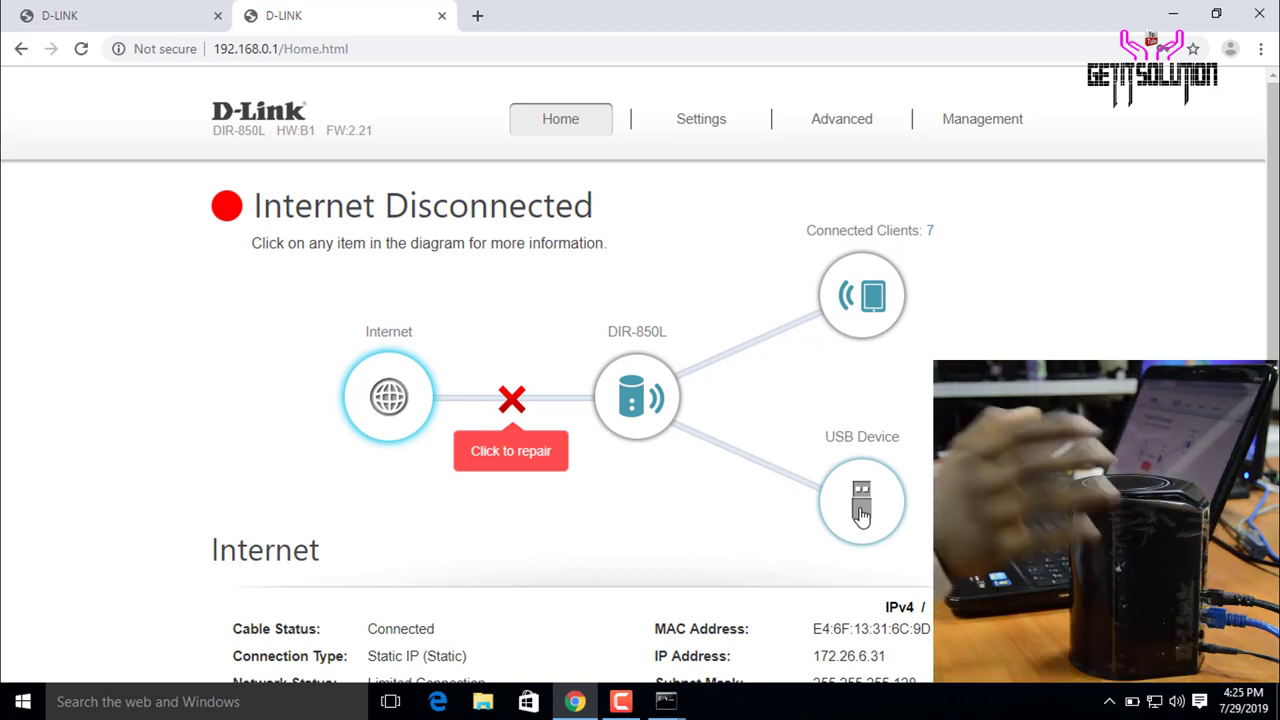
# - Open Management > System Admin and clear the current admin password field
pyautogui.moveTo(1036, 128)
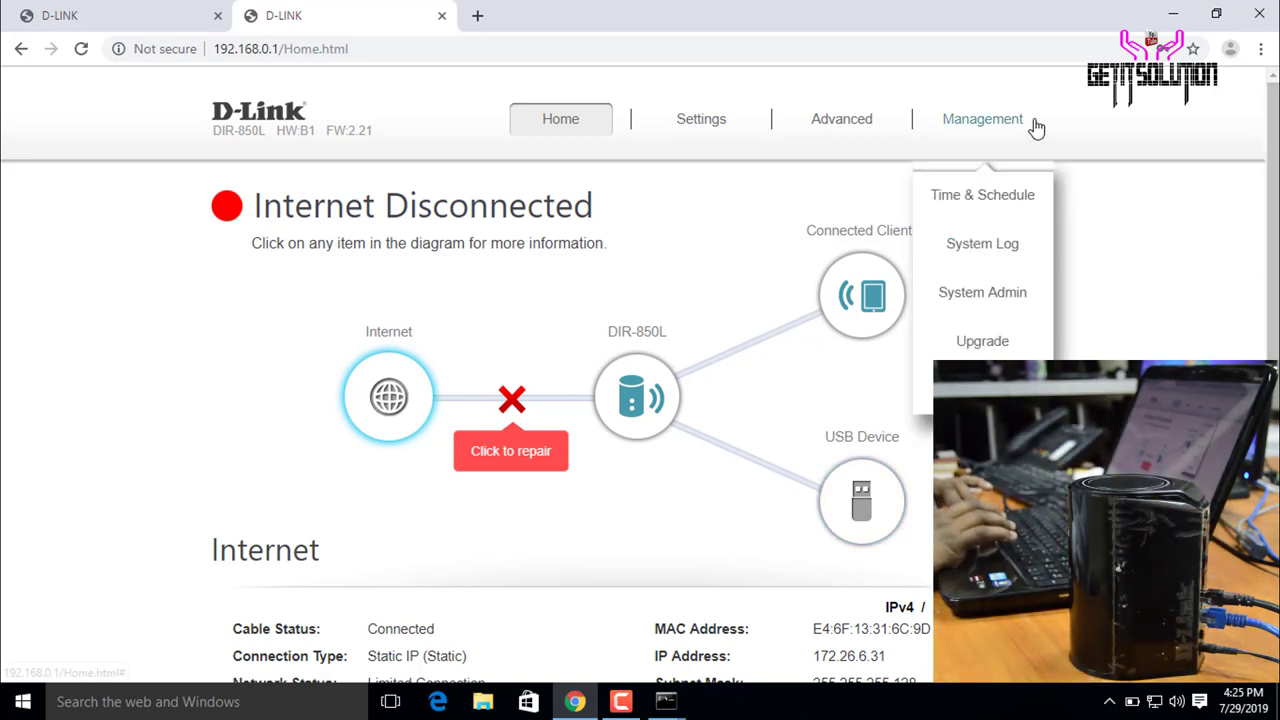
pyautogui.click(981, 131)
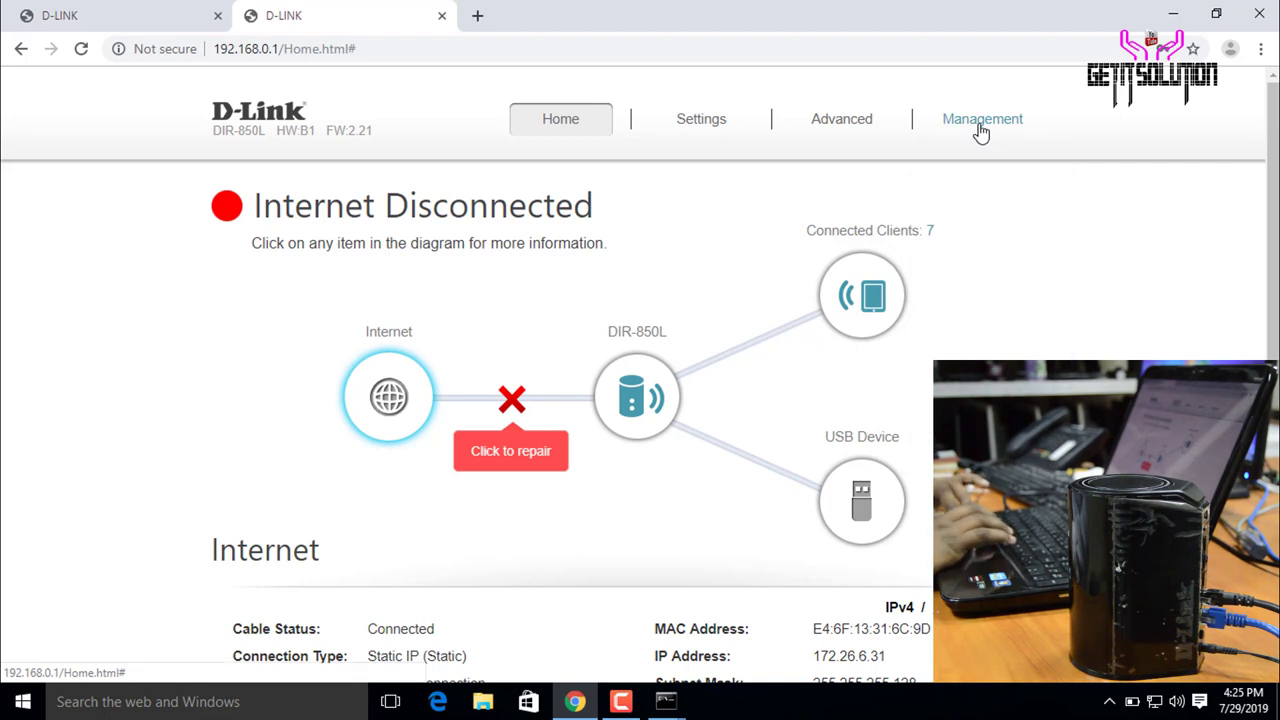
pyautogui.moveTo(981, 131)
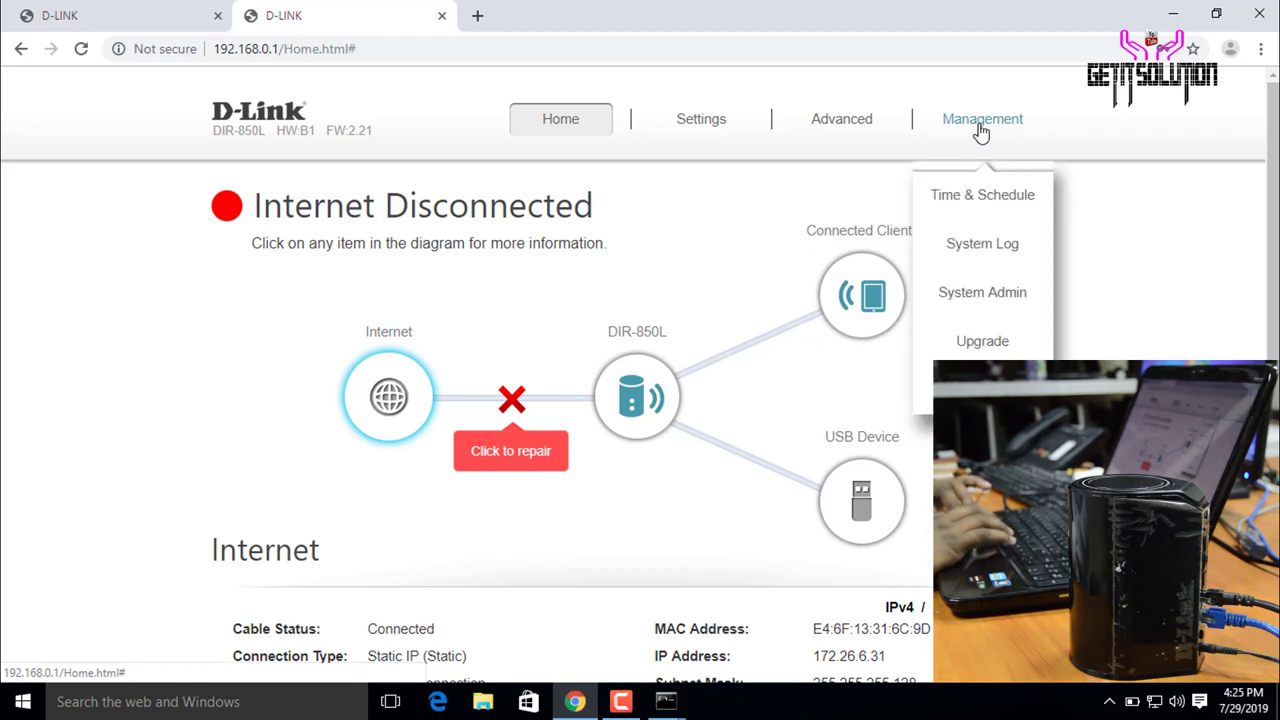
pyautogui.click(972, 298)
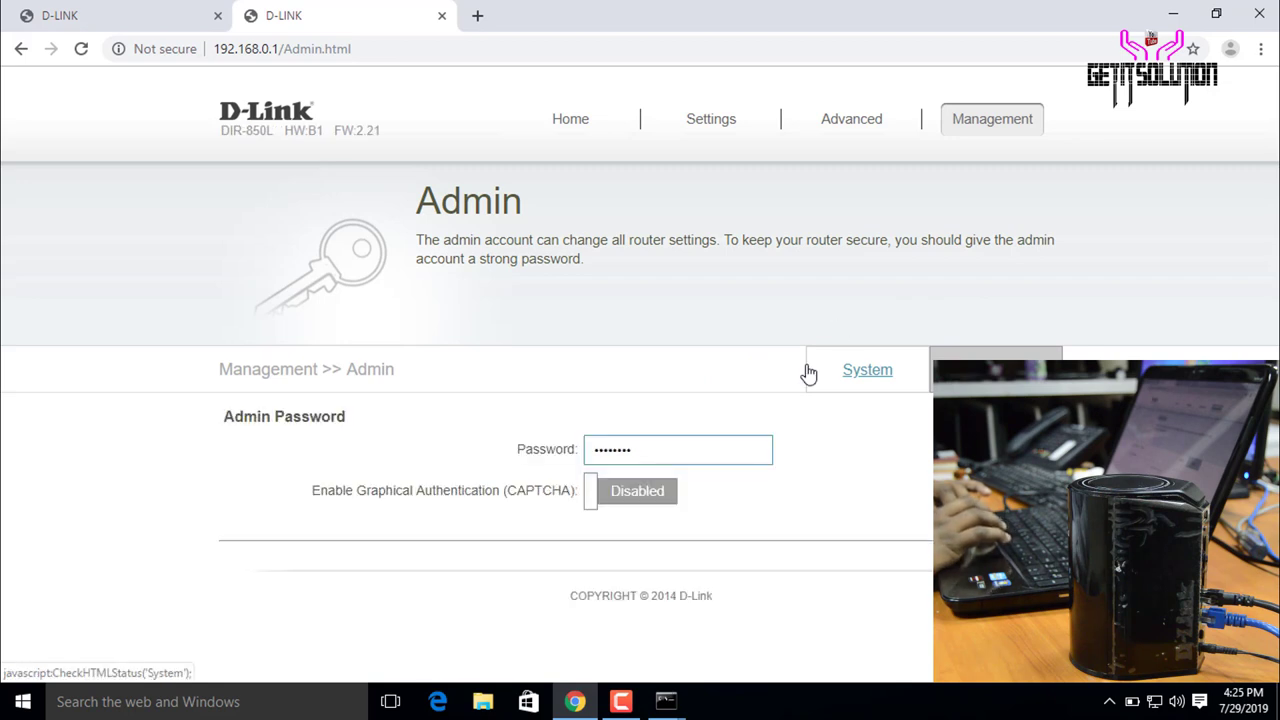
pyautogui.doubleClick(634, 449)
pyautogui.press('BackSpace')
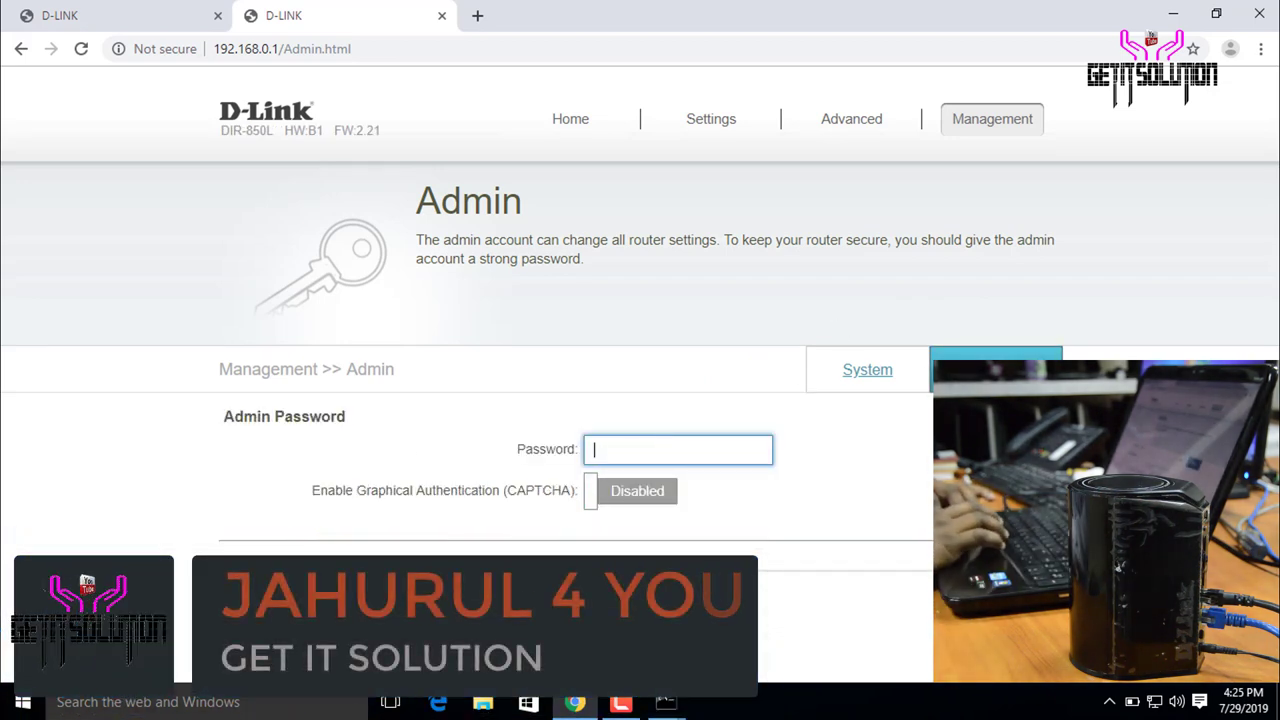
# - Go to Settings > Wireless
pyautogui.click(849, 133)
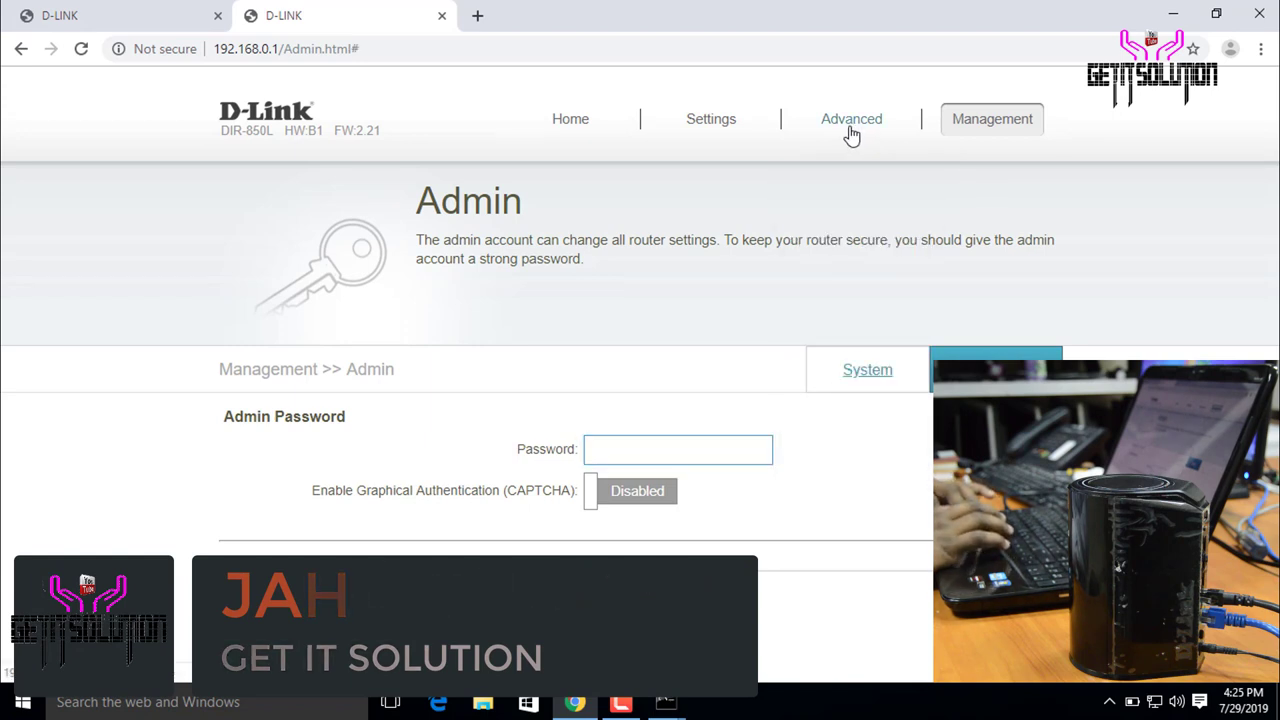
pyautogui.moveTo(714, 134)
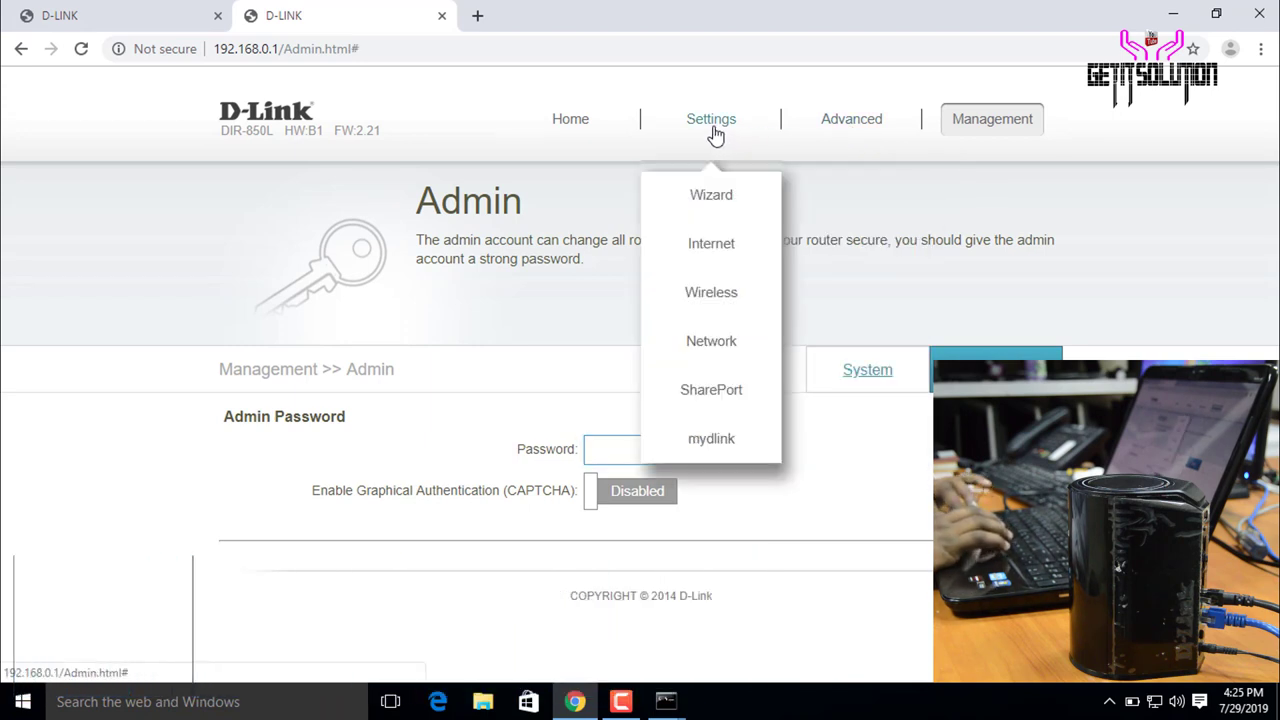
pyautogui.click(735, 301)
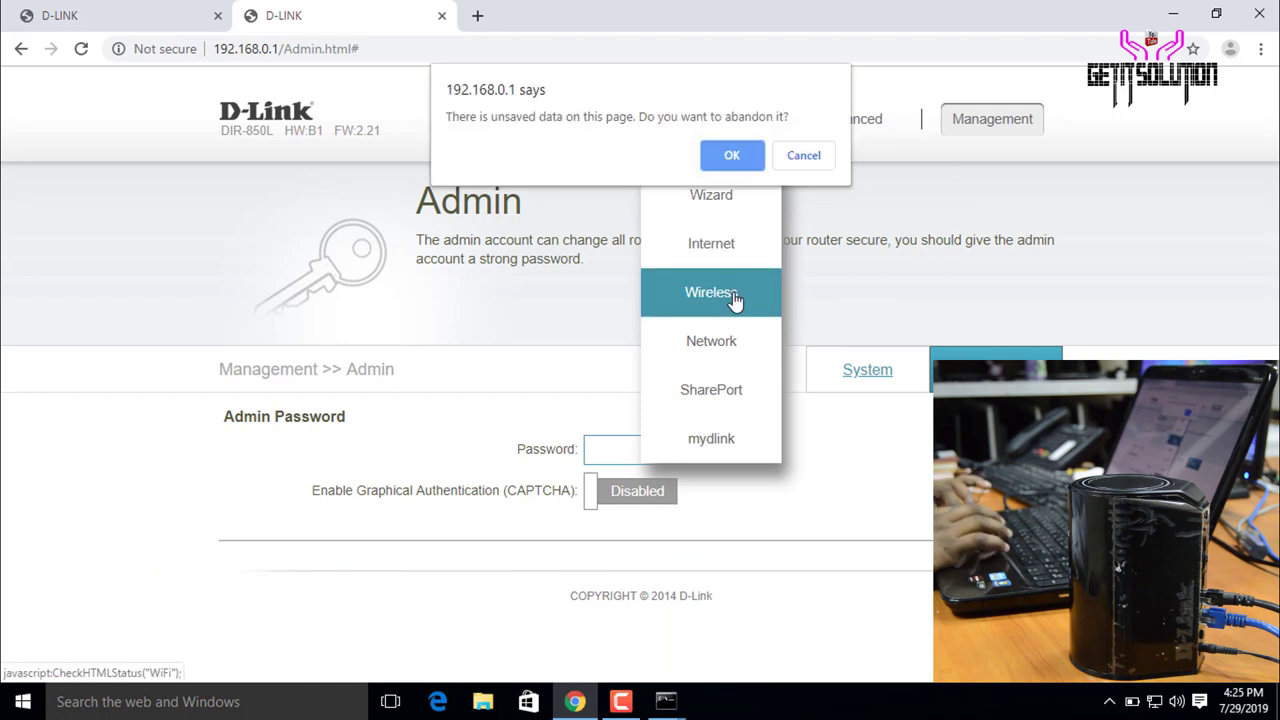
# - Discard the unsaved admin changes and move through the 2.4GHz network name and password fields
pyautogui.click(731, 156)
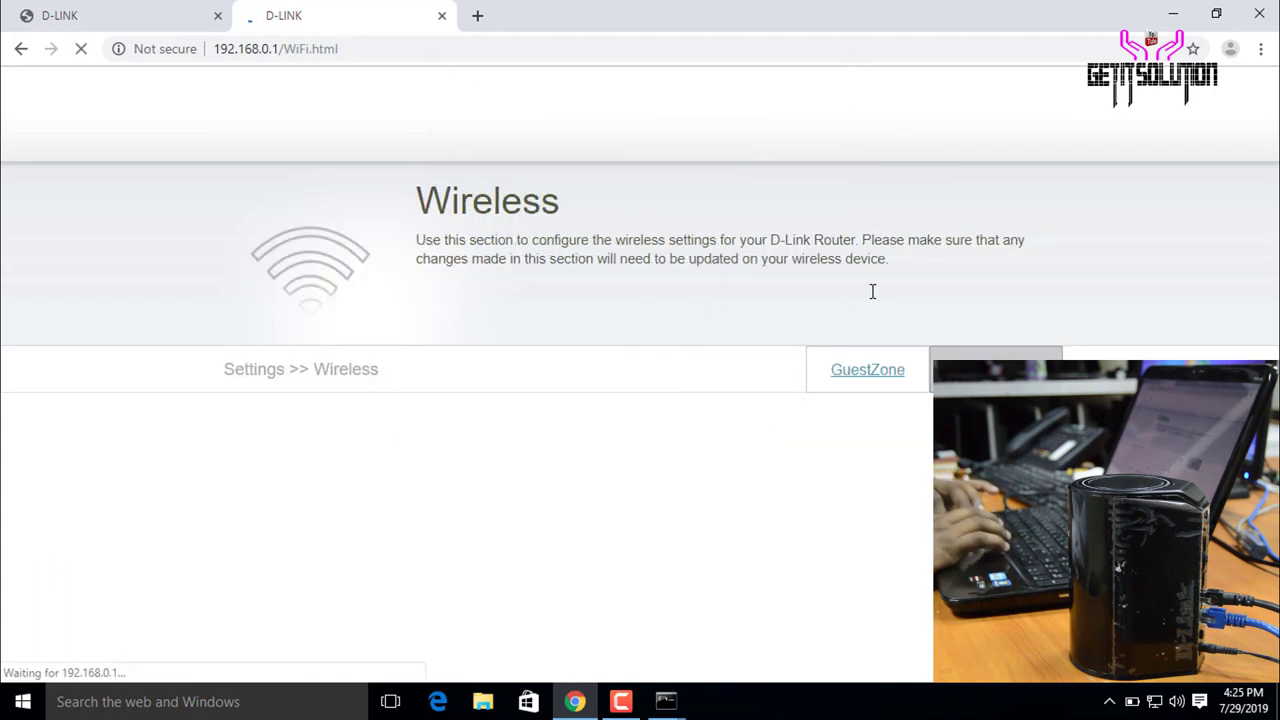
pyautogui.scroll(-1, 418, 395)
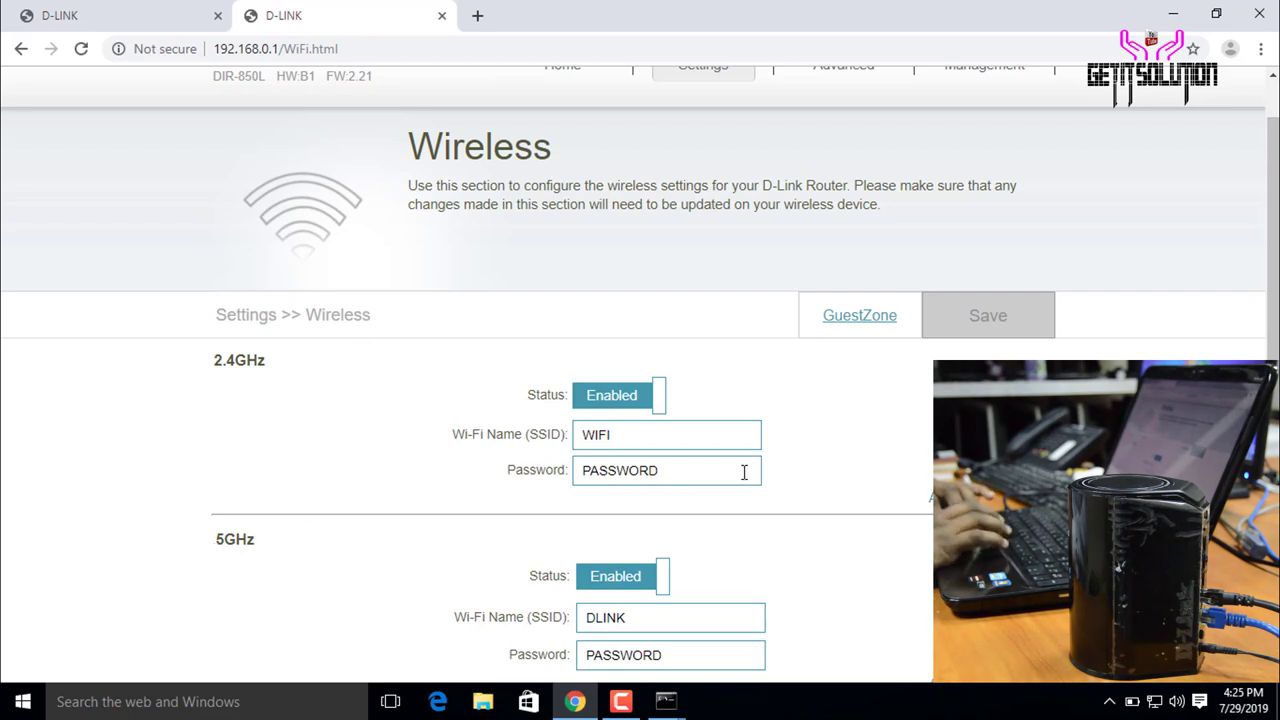
pyautogui.click(648, 447)
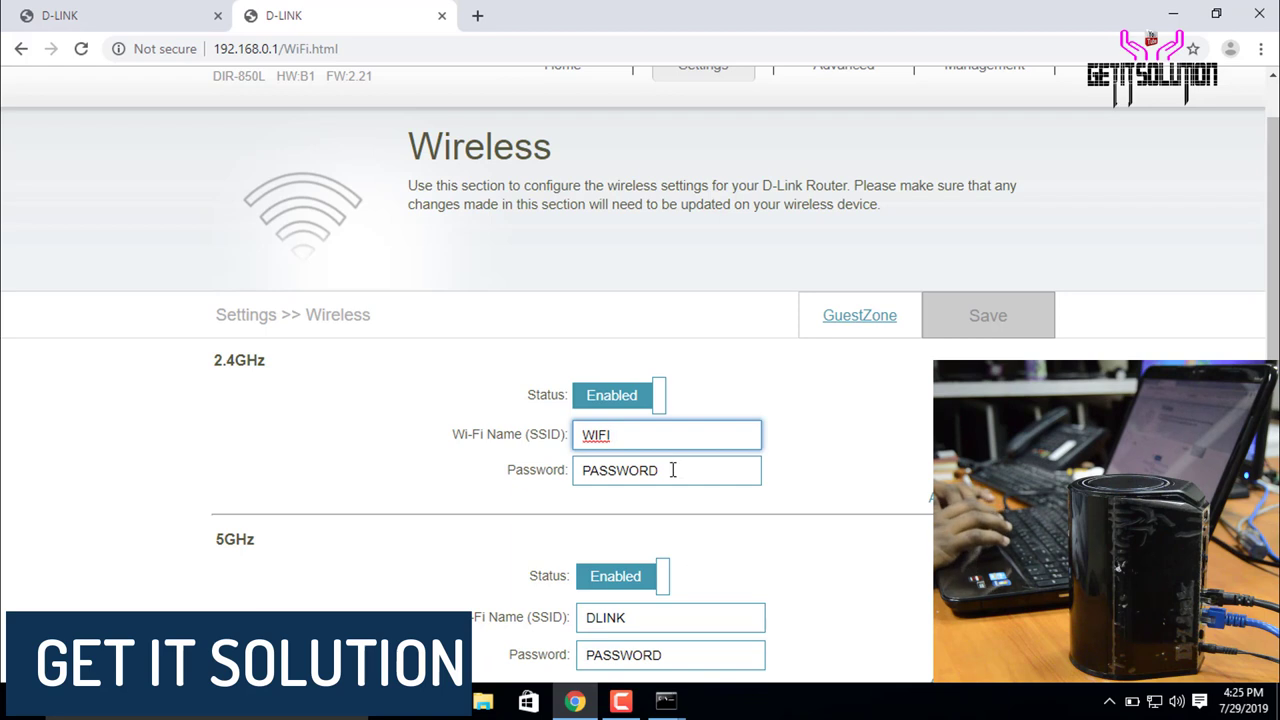
pyautogui.press('Tab')
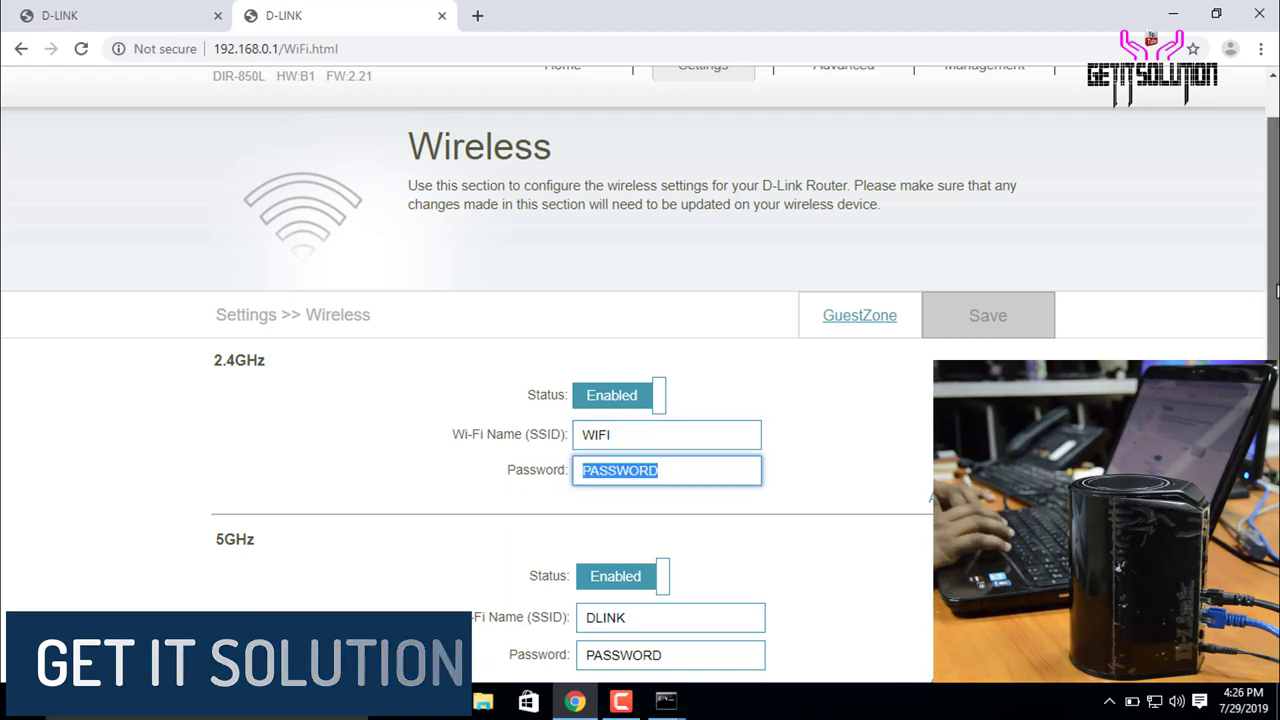
pyautogui.scroll(-1, 450, 520)
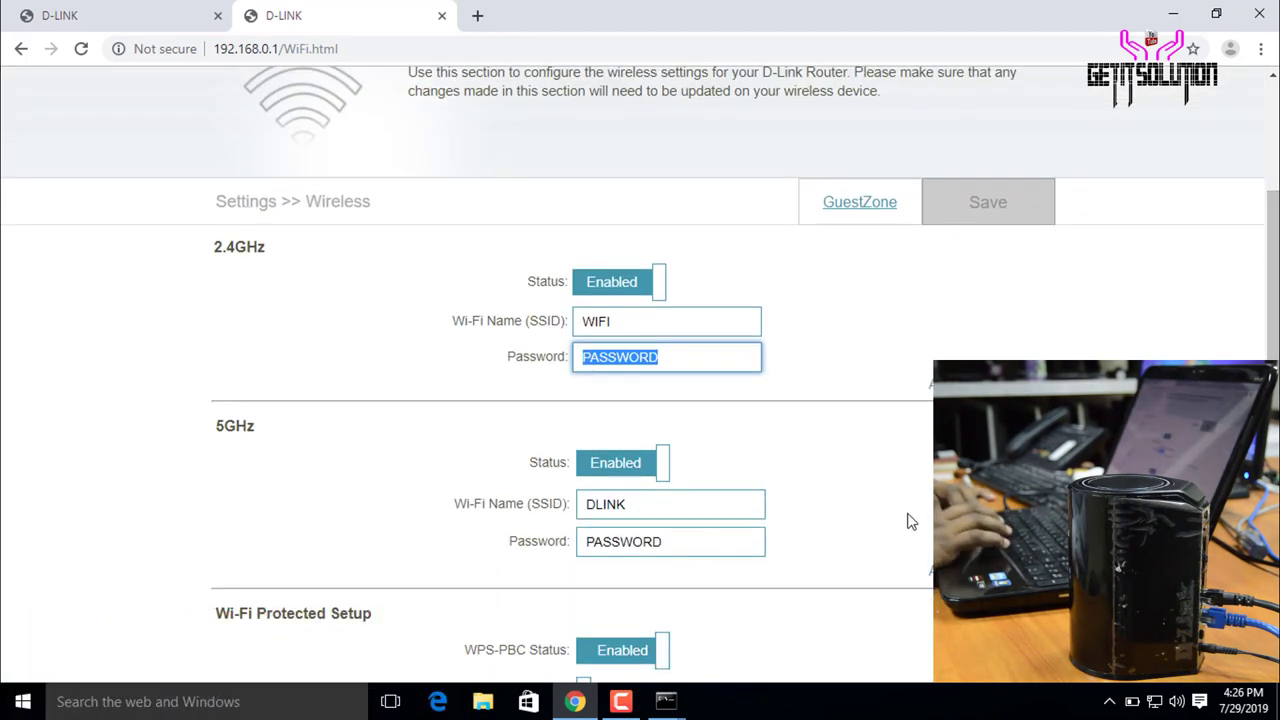
# - Replace the 5GHz password with a new one, then select the DLINK and WIFI network names
pyautogui.doubleClick(707, 537)
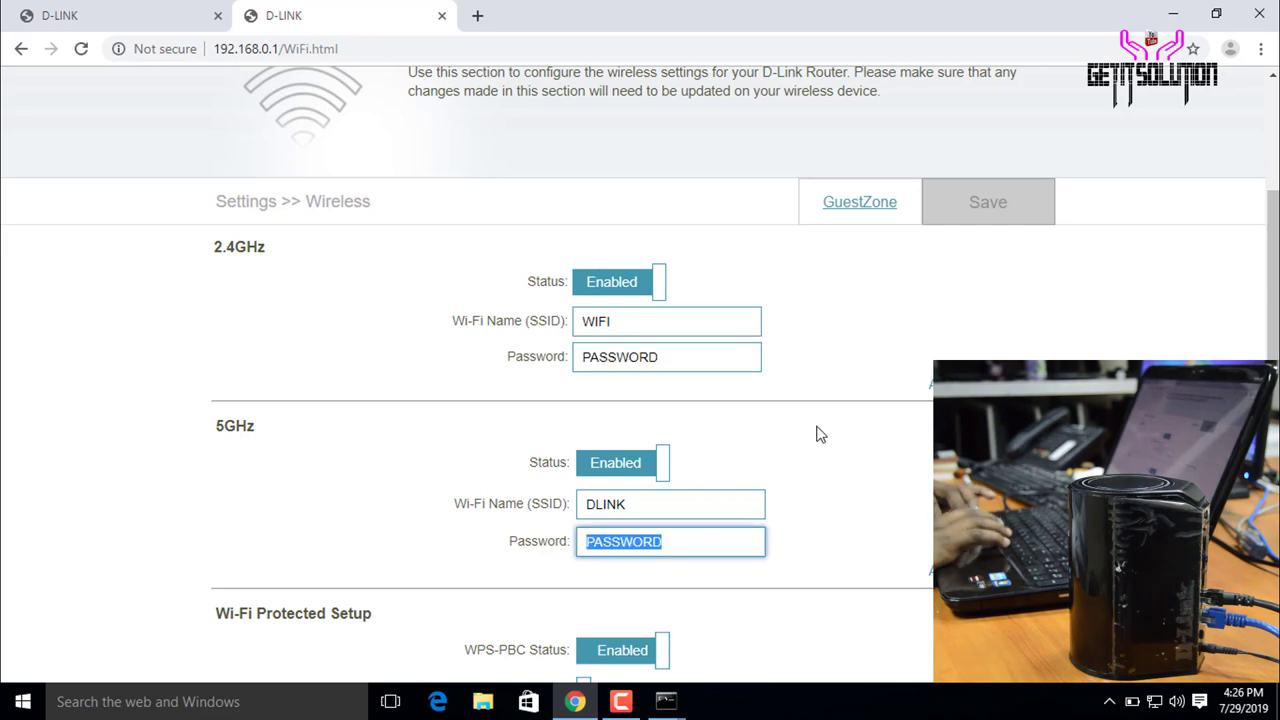
pyautogui.click(700, 566)
pyautogui.doubleClick(714, 543)
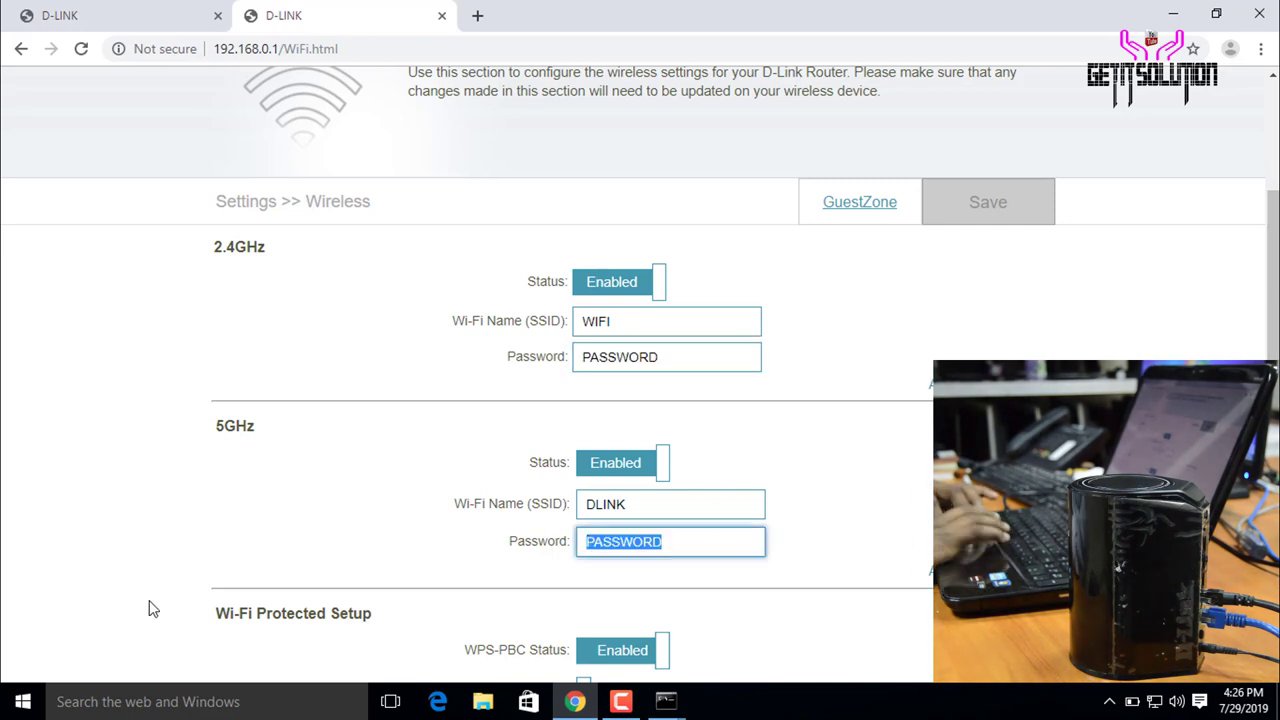
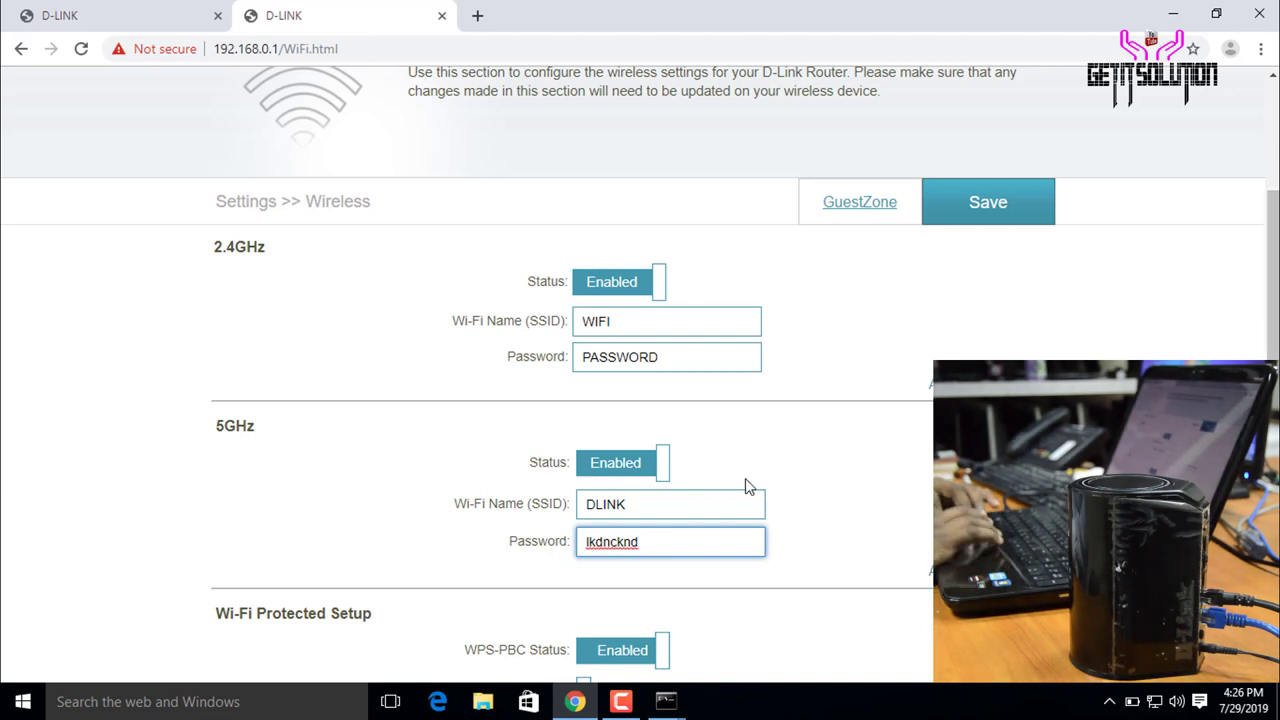
pyautogui.doubleClick(655, 508)
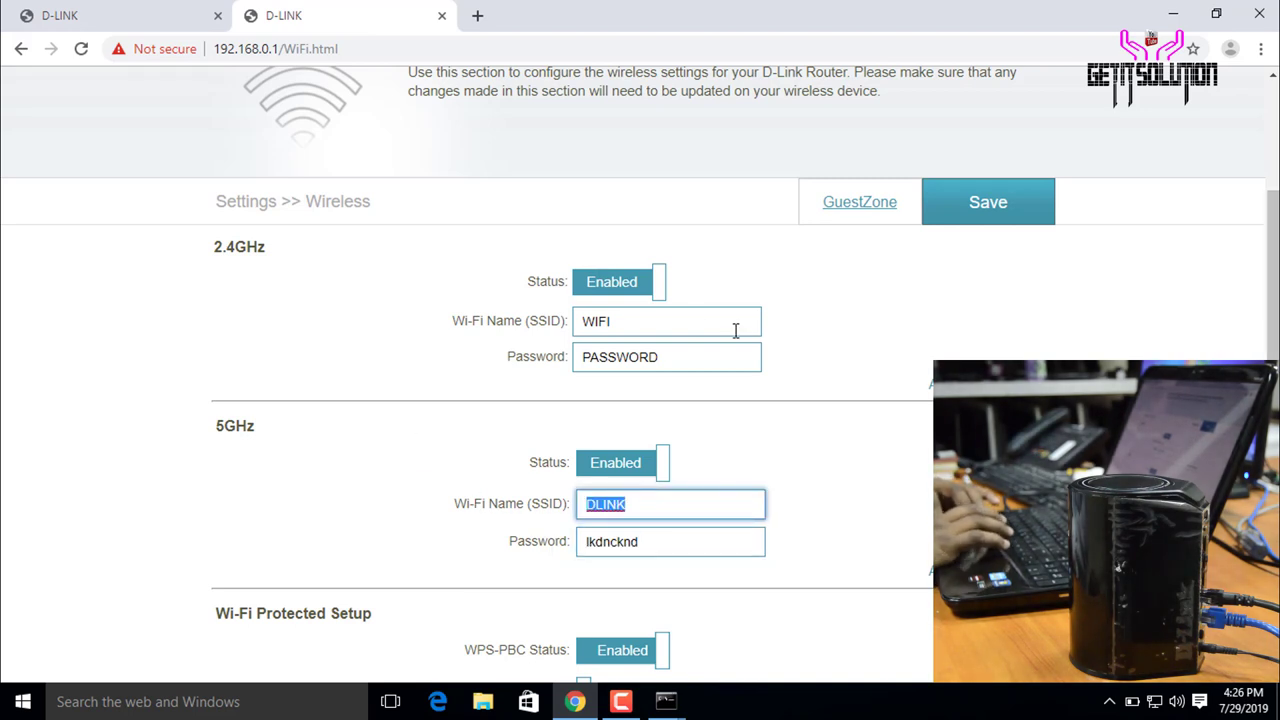
pyautogui.moveTo(655, 334); pyautogui.dragTo(397, 334)
pyautogui.click(920, 271)
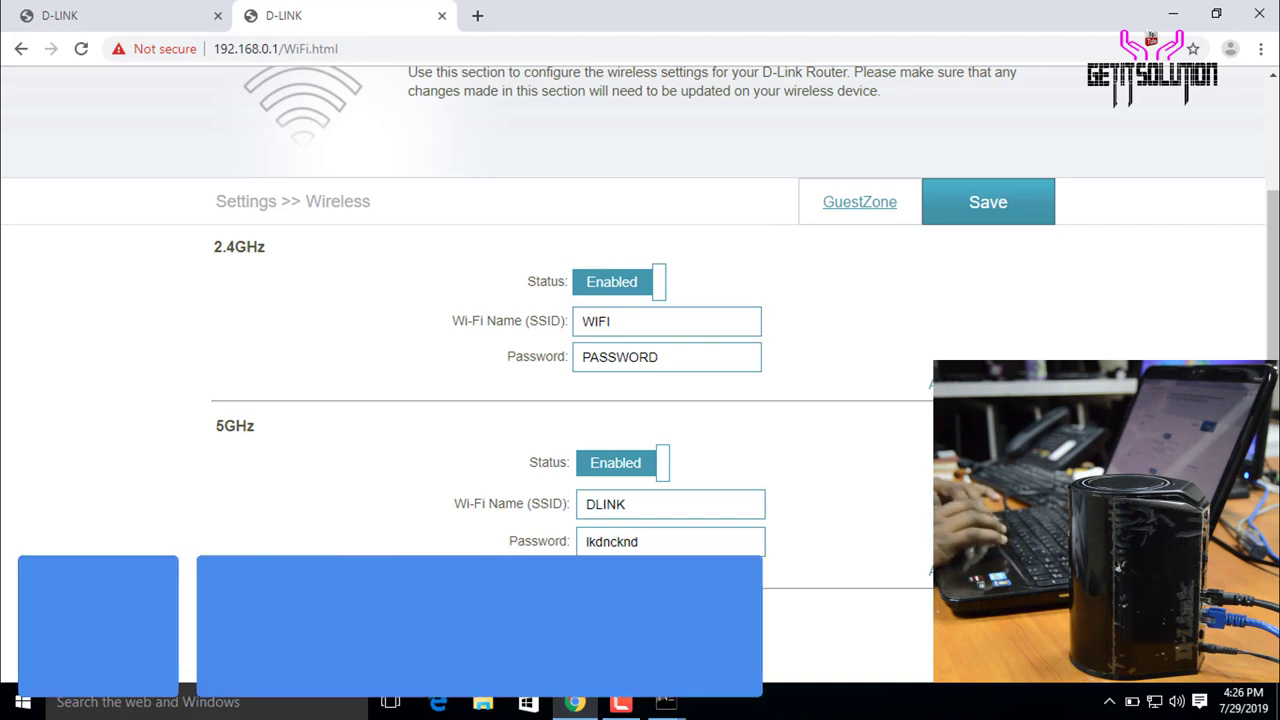
pyautogui.click(1155, 700)
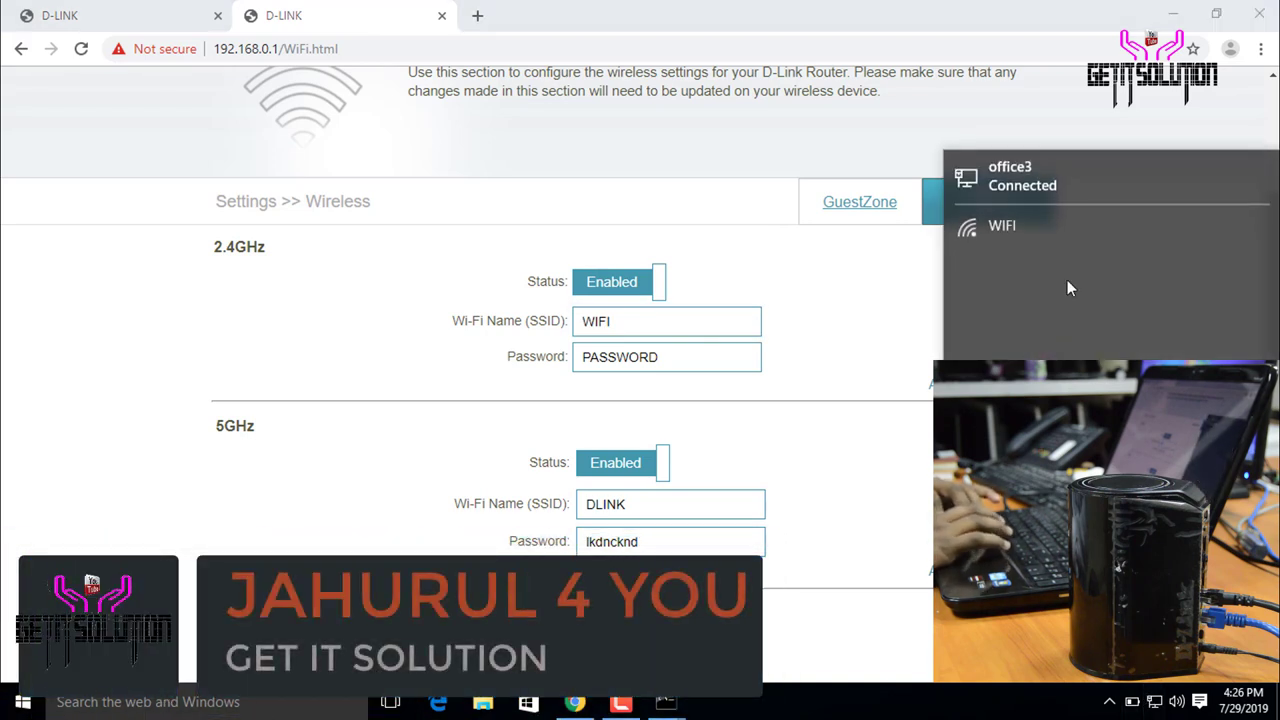
pyautogui.click(1005, 233)
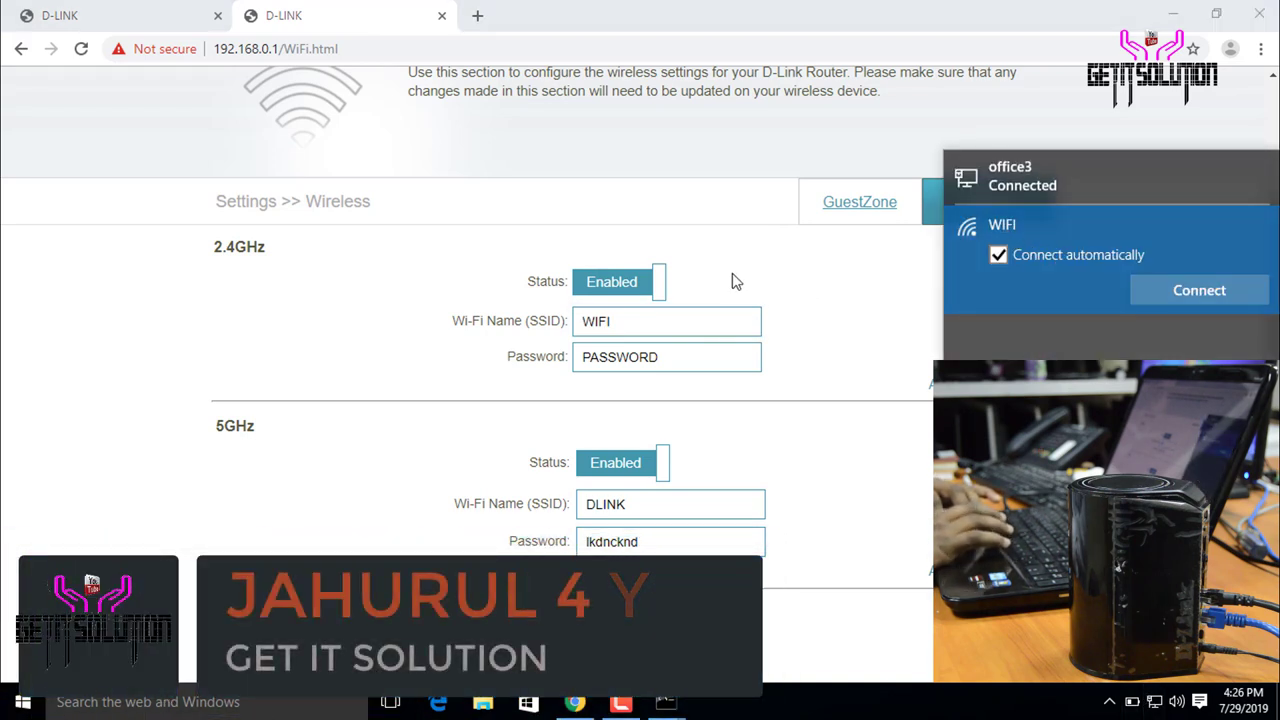
pyautogui.click(632, 253)
pyautogui.doubleClick(596, 321)
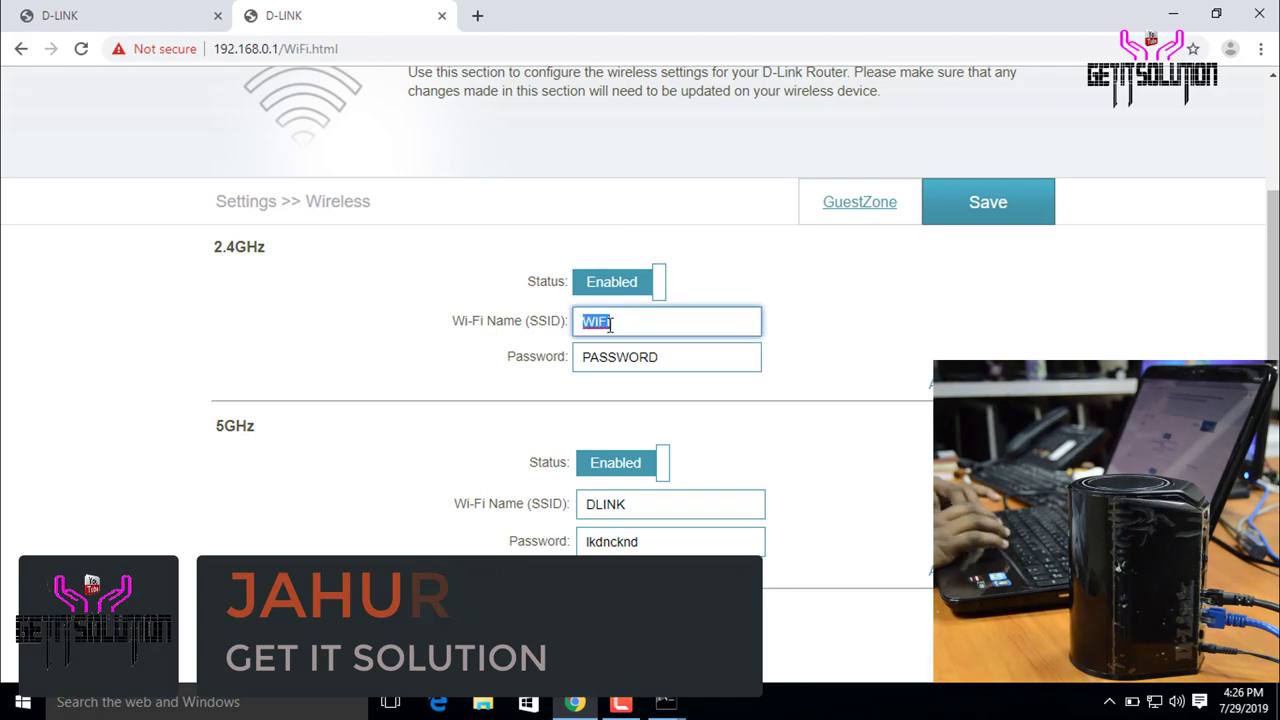
pyautogui.scroll(3, 630, 335)
pyautogui.moveTo(925, 130)
pyautogui.moveTo(750, 138)
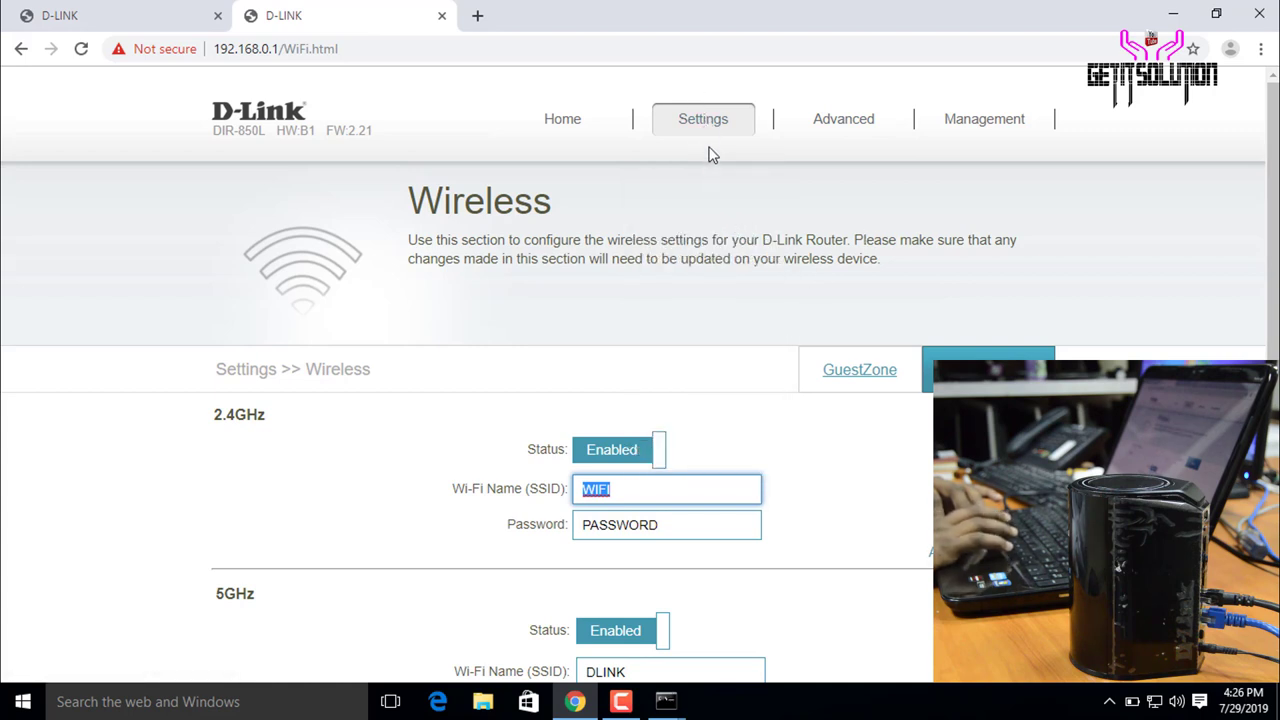
pyautogui.moveTo(711, 138)
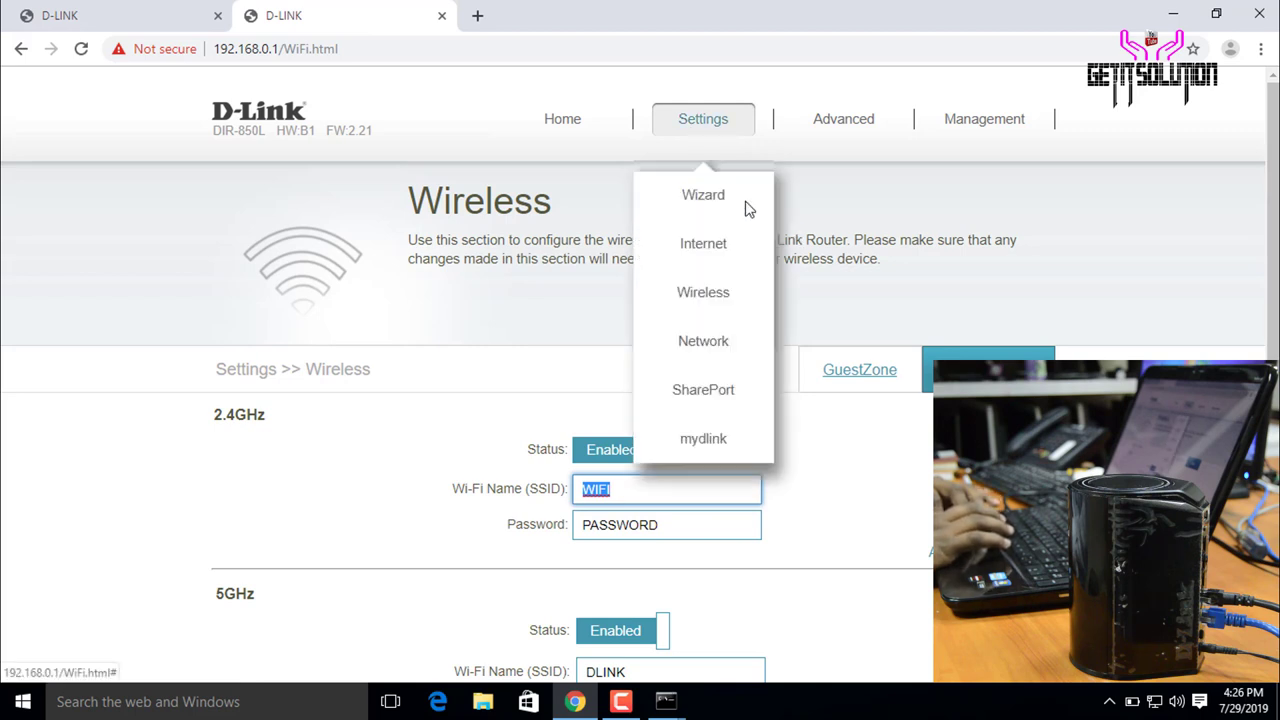
pyautogui.moveTo(841, 140)
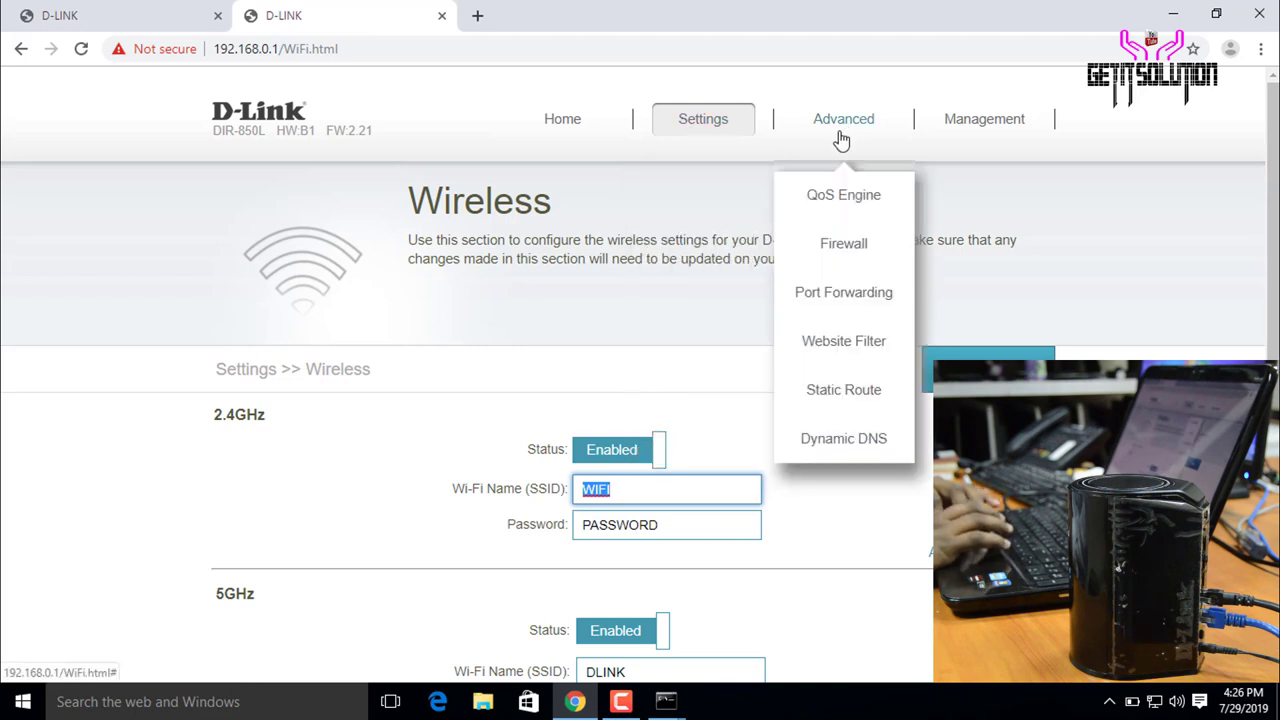
# - Open Advanced > QoS Engine, discarding unsaved wireless changes, to view 2 Mbps uplink and 8 Mbps downlink
pyautogui.click(866, 208)
pyautogui.click(734, 157)
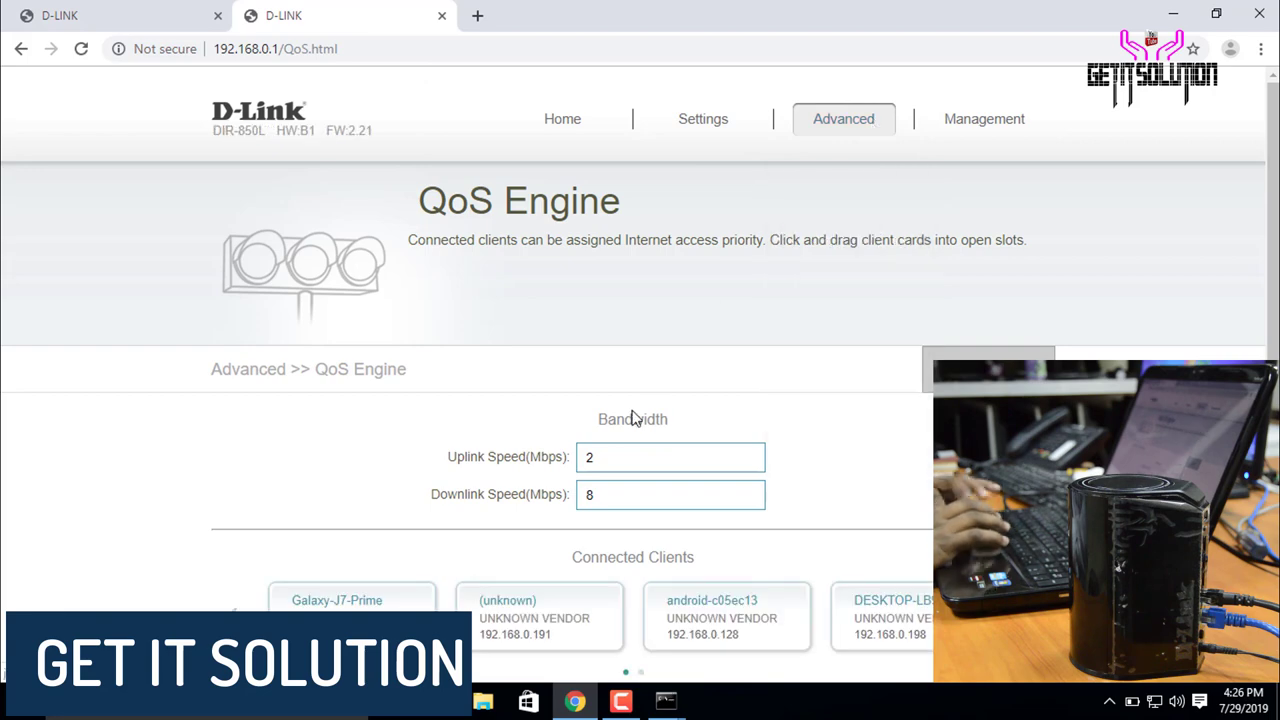
pyautogui.moveTo(1270, 240); pyautogui.dragTo(1270, 355)
pyautogui.scroll(2, 957, 190)
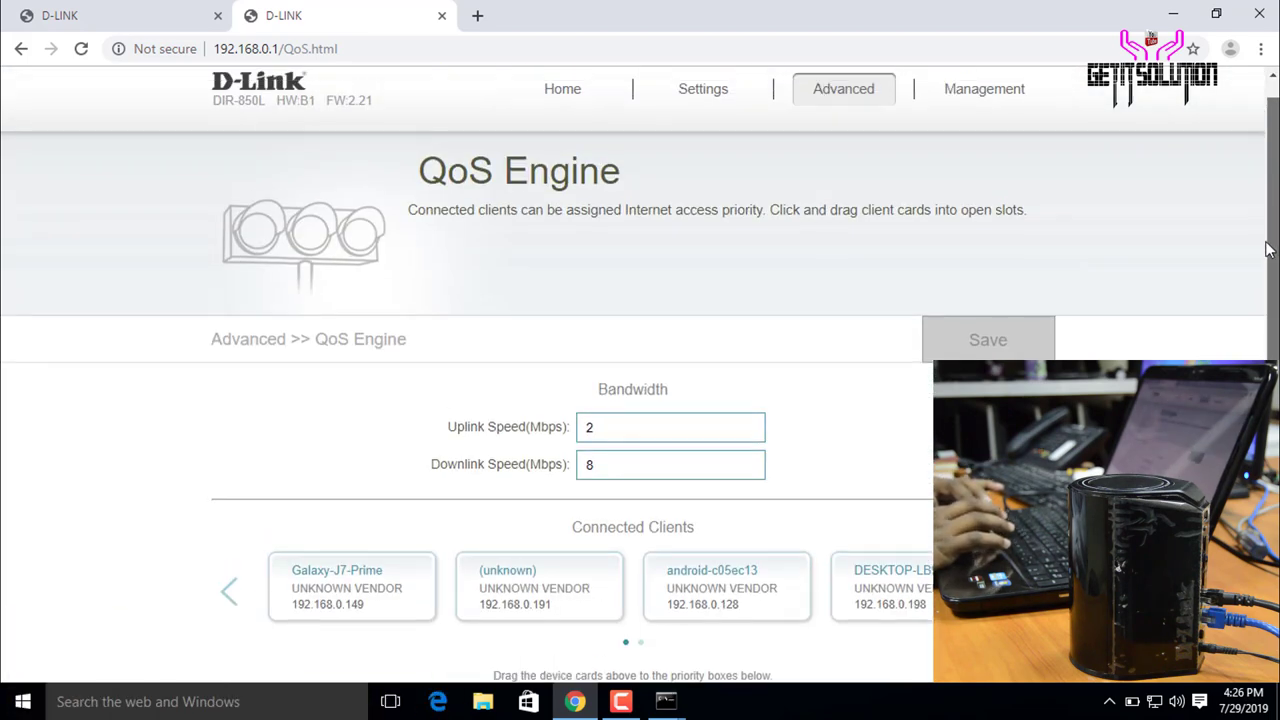
pyautogui.moveTo(816, 128)
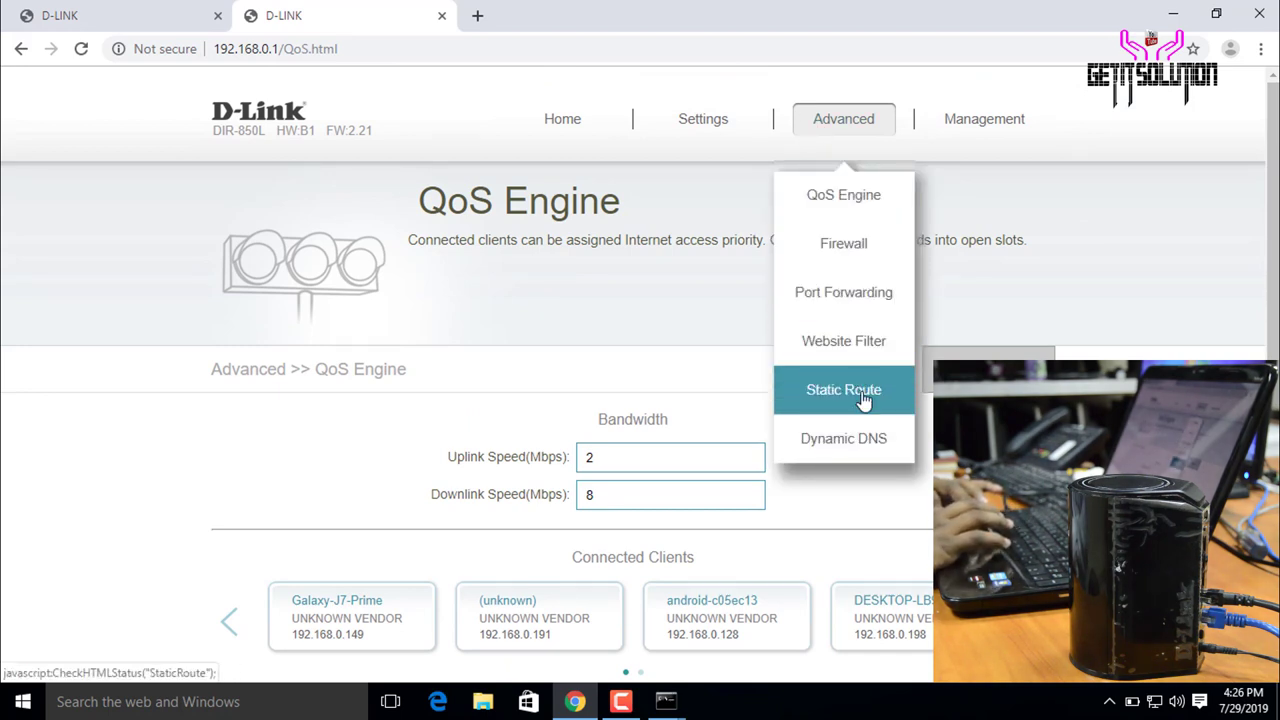
pyautogui.moveTo(955, 138)
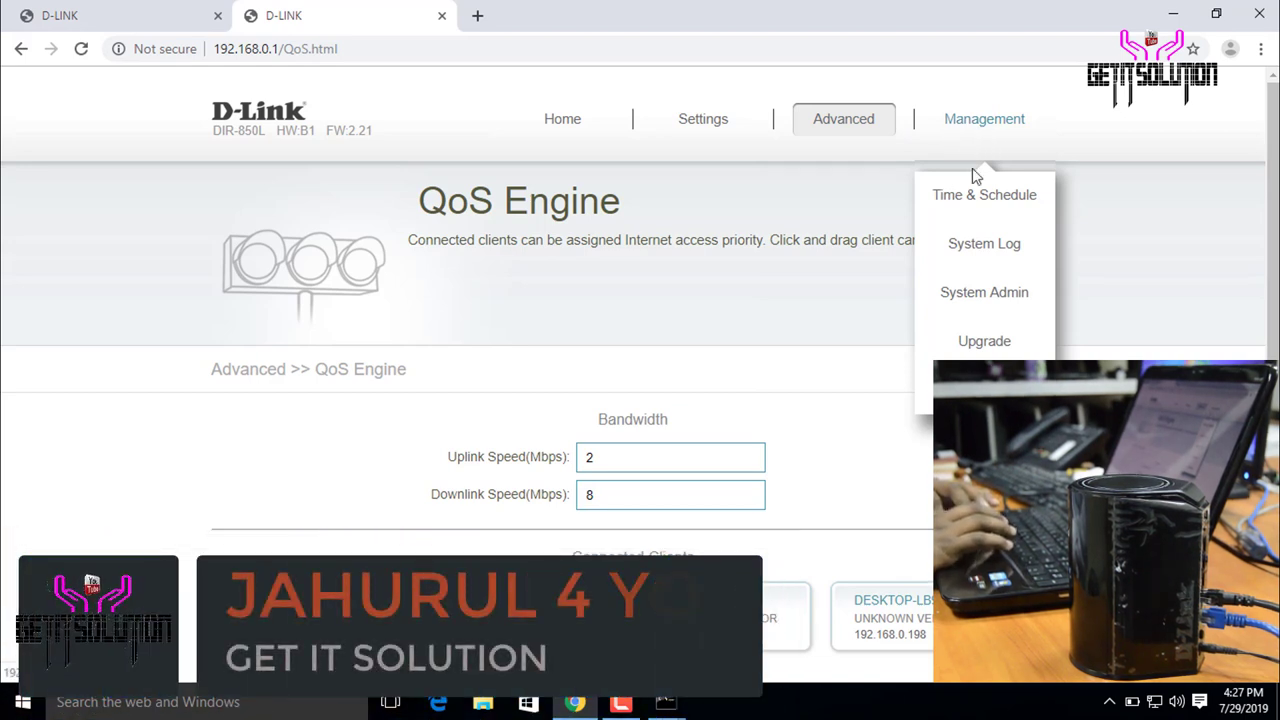
pyautogui.moveTo(703, 150)
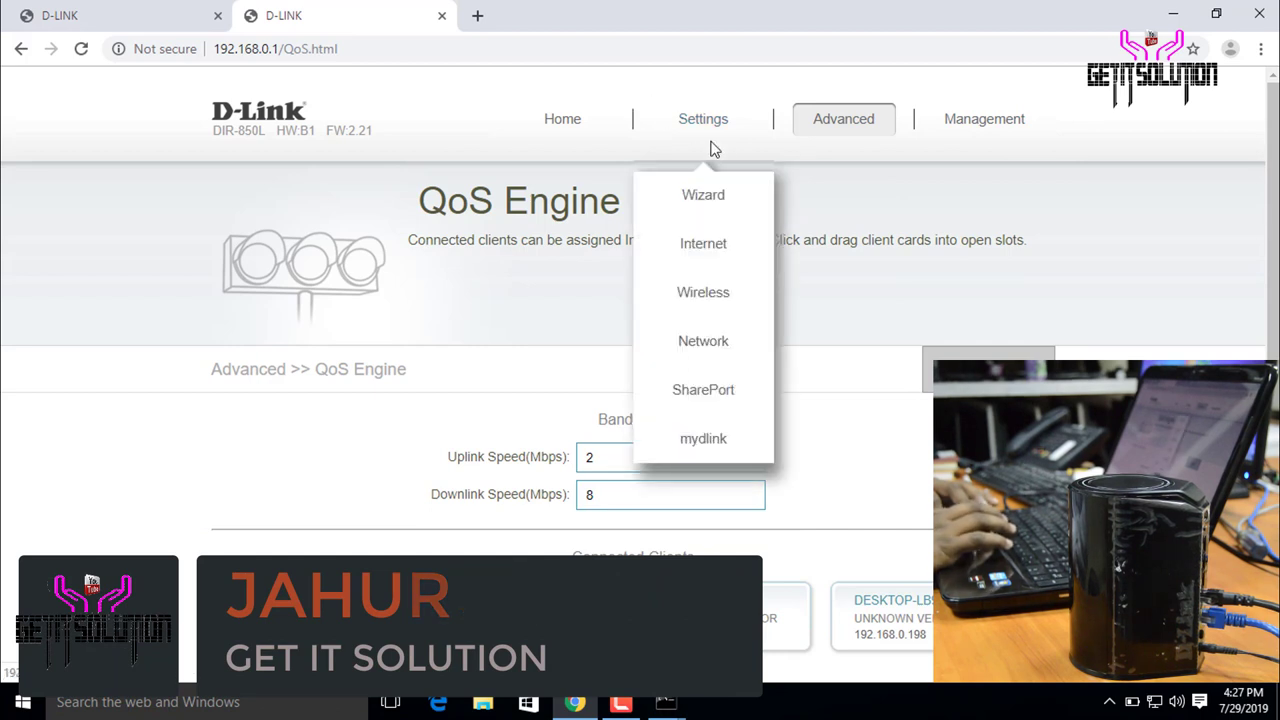